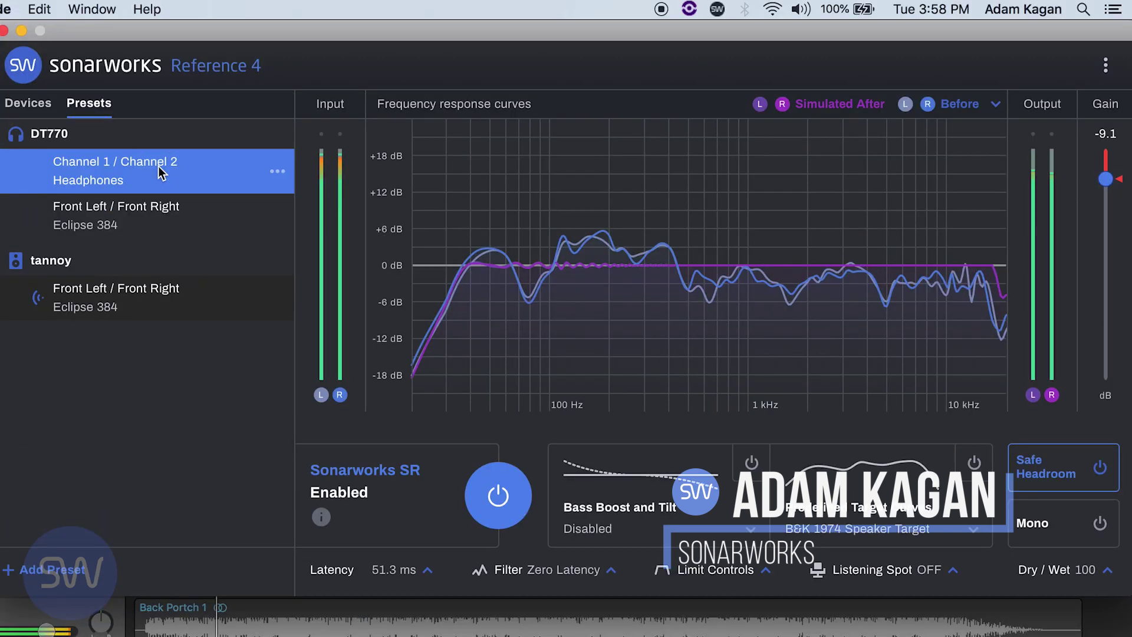
Make Headphones the active preset and add a Pro Tools Aggregate I/O preset for the DT770
left_click(160, 172)
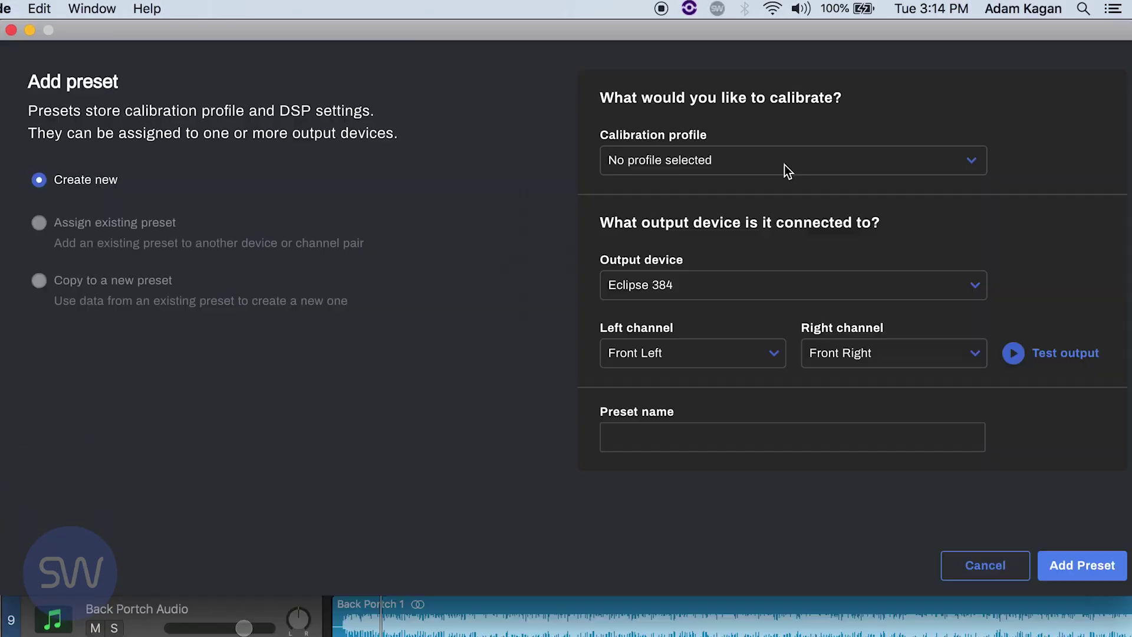
left_click(784, 164)
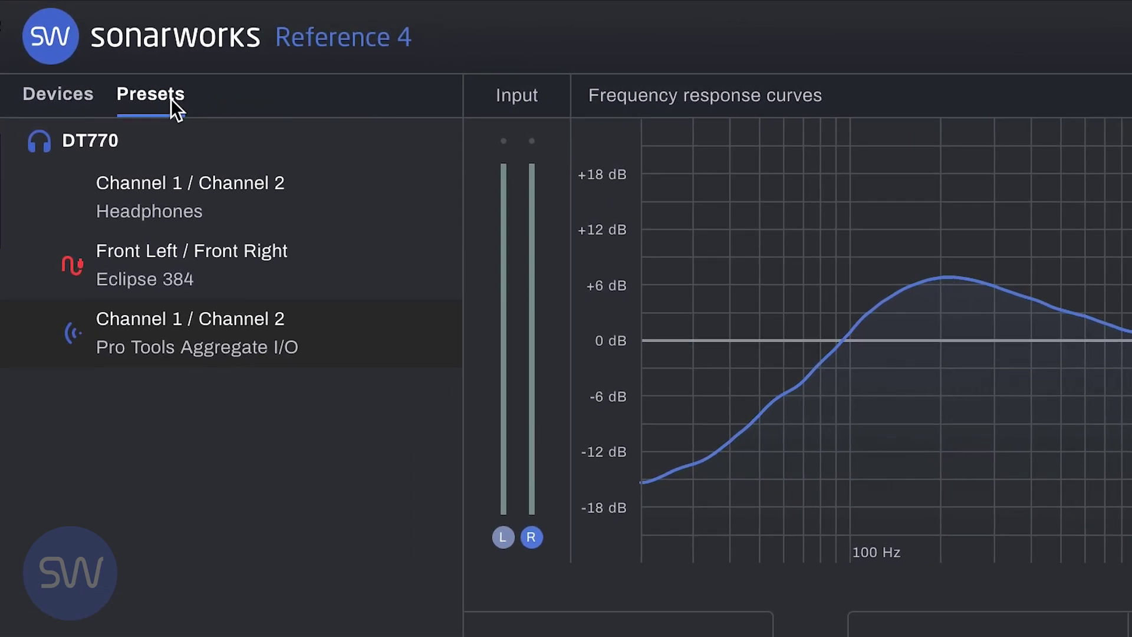
Switch between the Headphones and Pro Tools Aggregate I/O presets, end on Headphones, and open the main menu
left_click(119, 147)
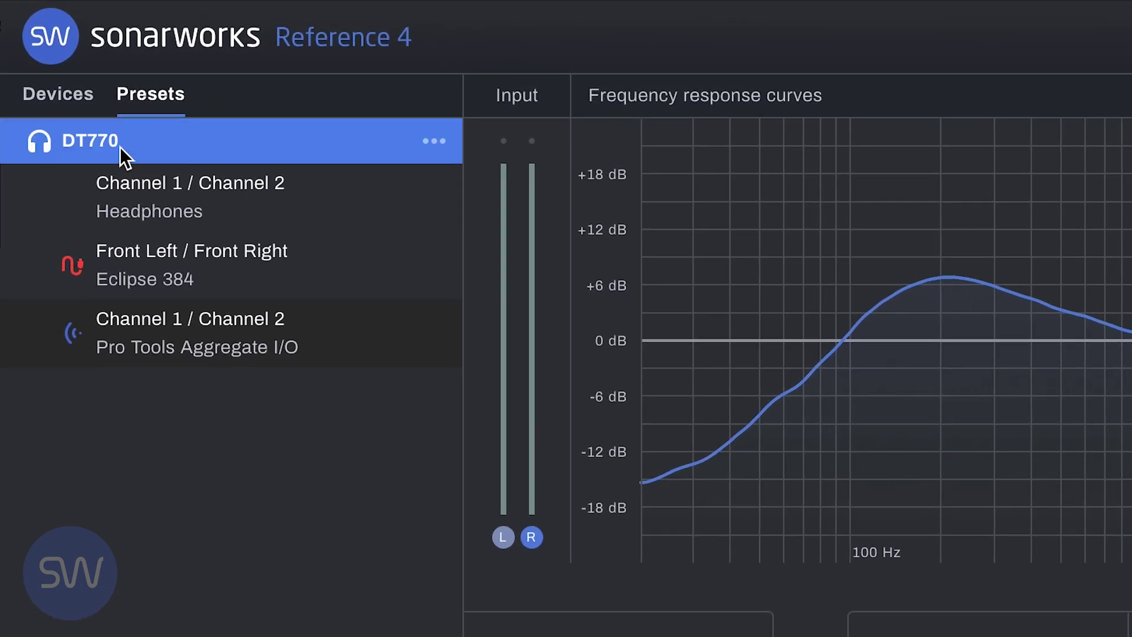
left_click(138, 193)
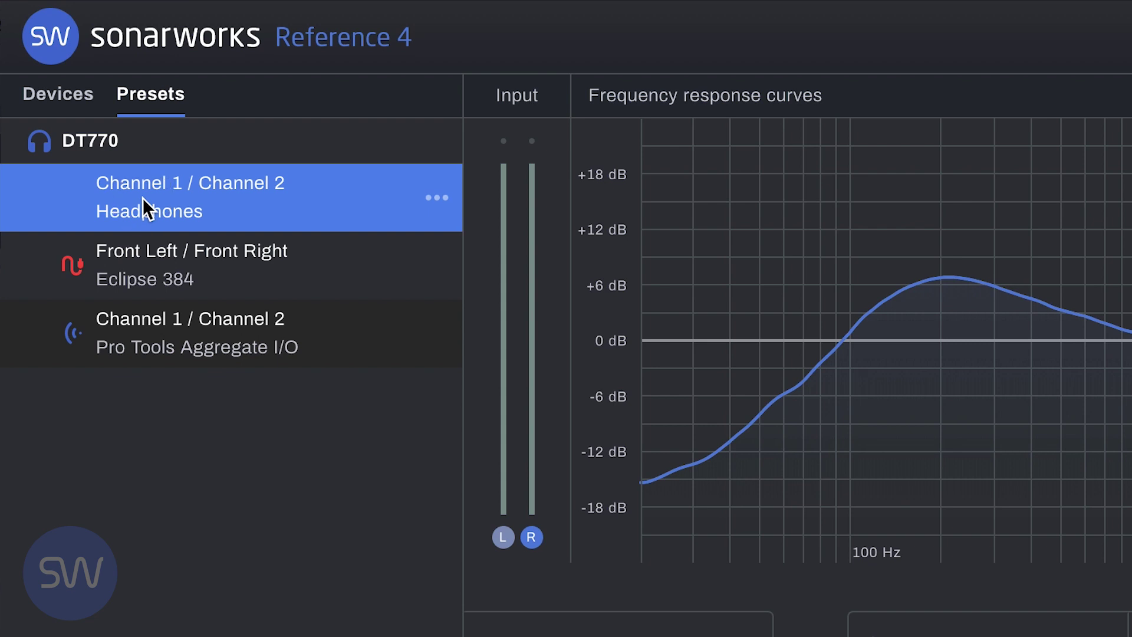
left_click(138, 338)
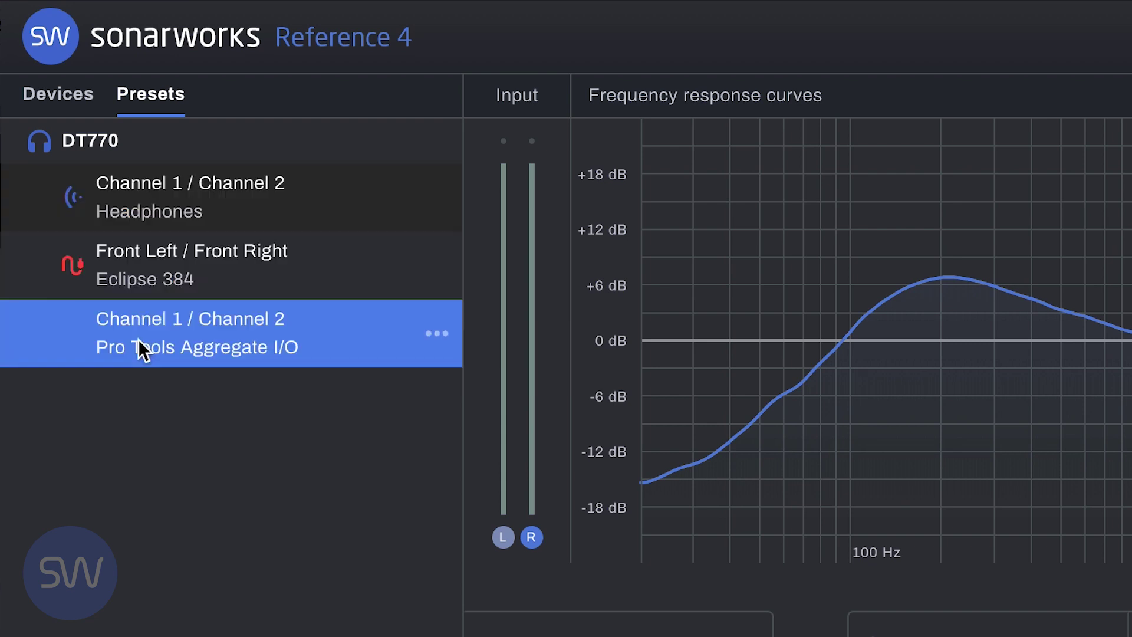
left_click(102, 215)
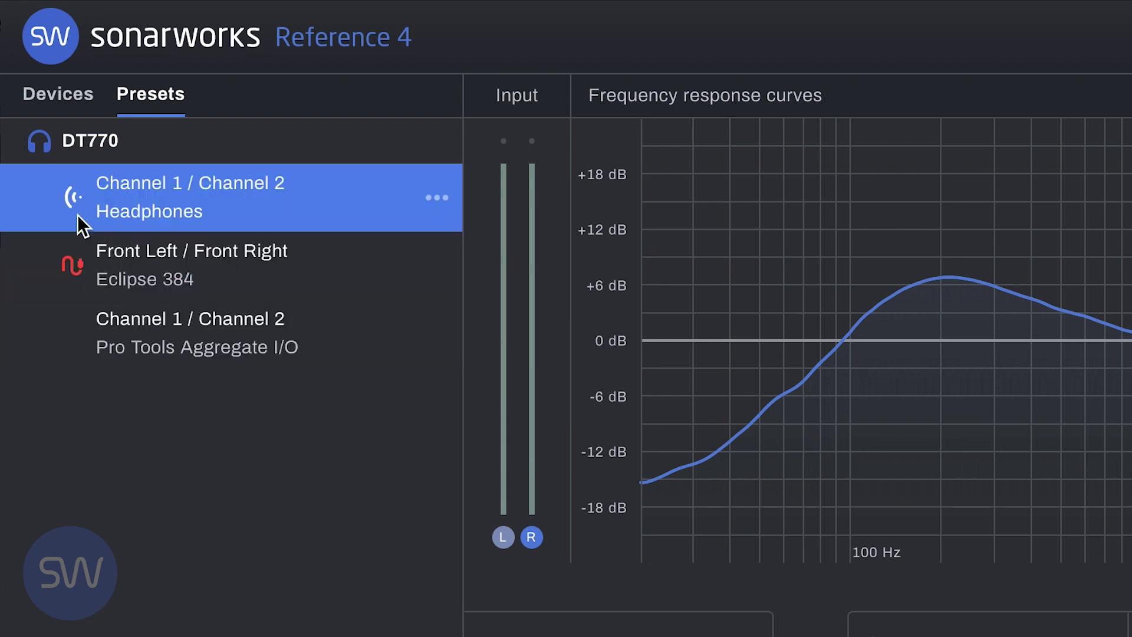
left_click(127, 316)
left_click(164, 209)
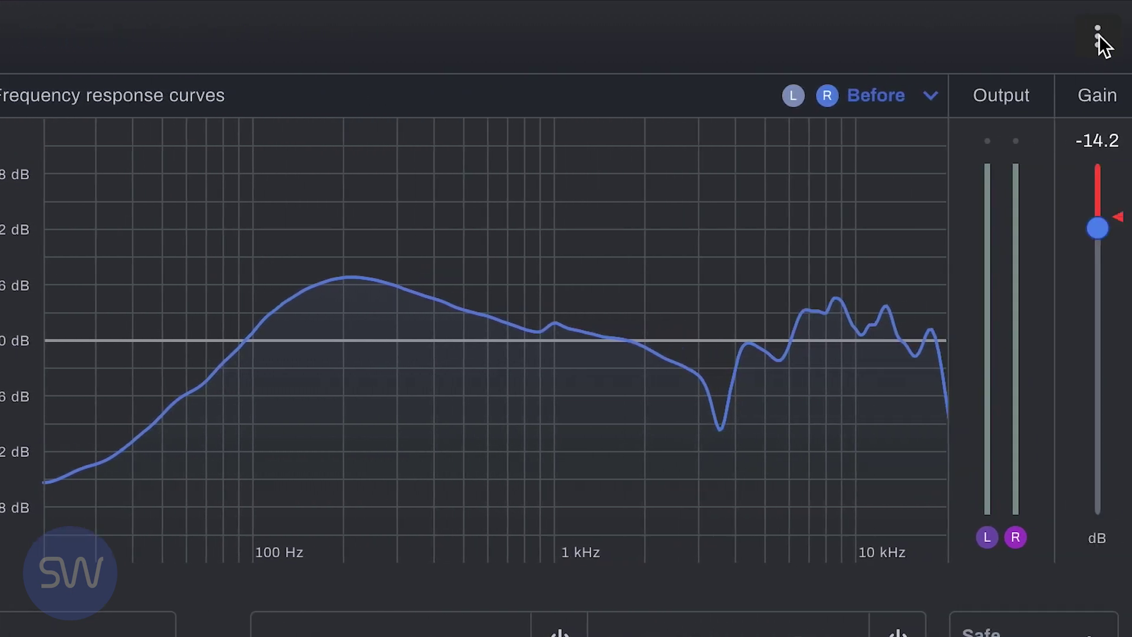
left_click(1098, 37)
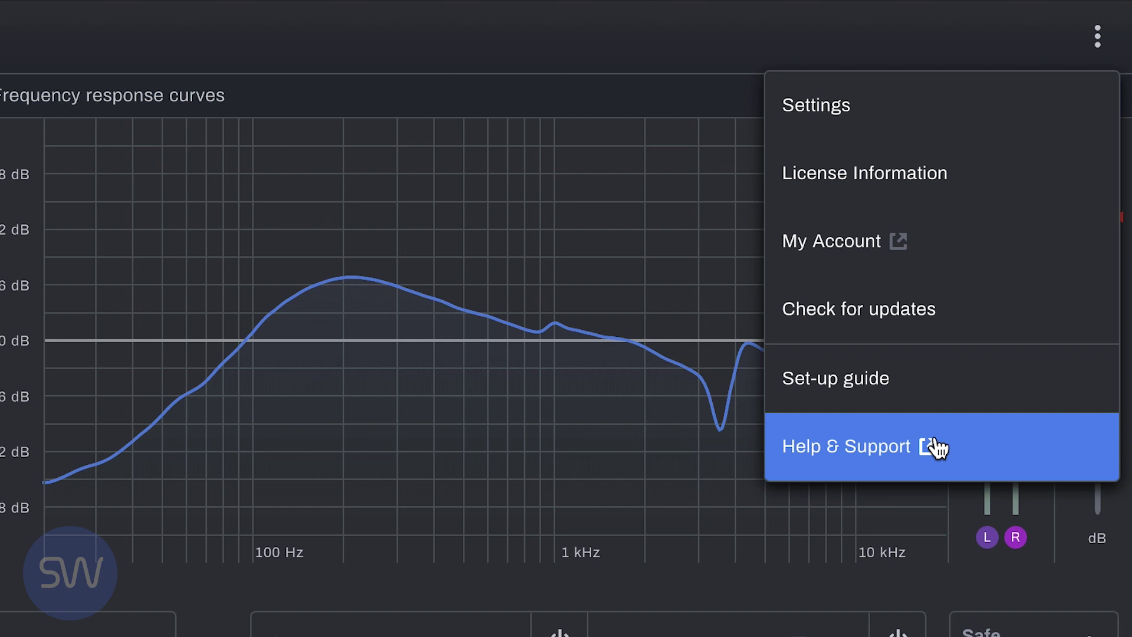
left_click(859, 136)
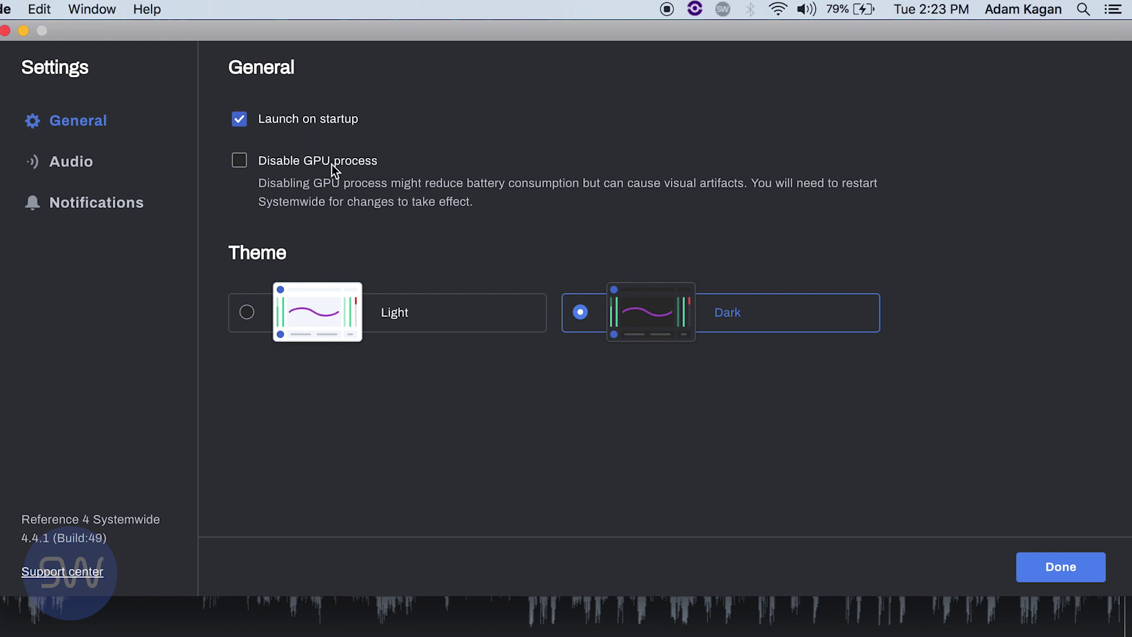
Try the Light theme, then return the interface to the Dark theme
left_click(437, 321)
left_click(753, 326)
Check the Audio settings page, keeping the safety buffer size at 0
left_click(74, 165)
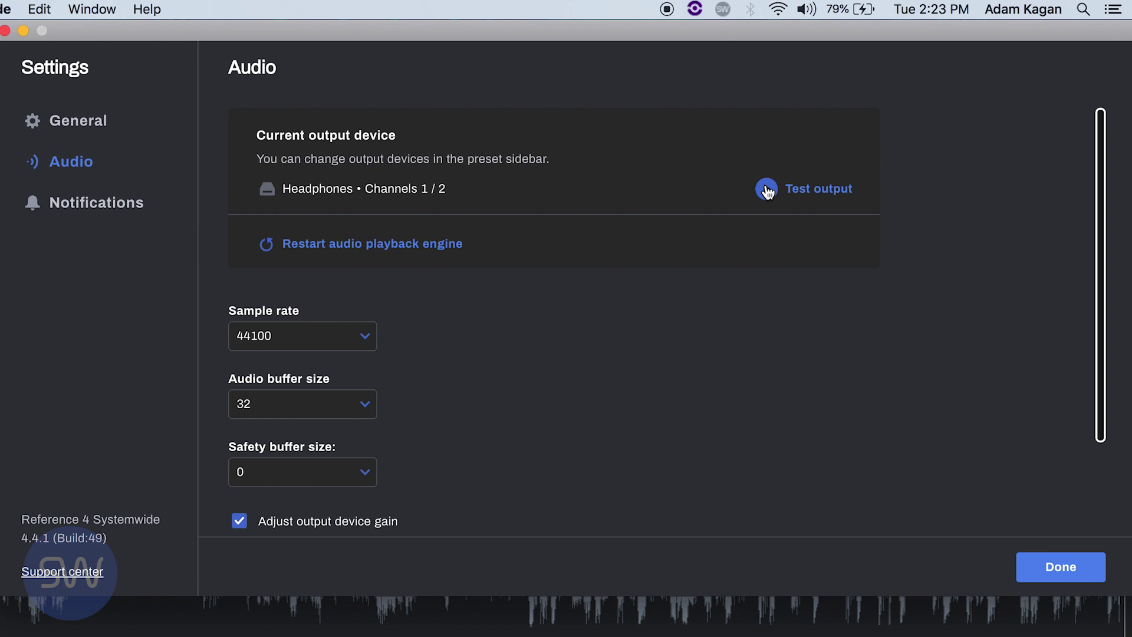
scroll(621, 305, "down", 3)
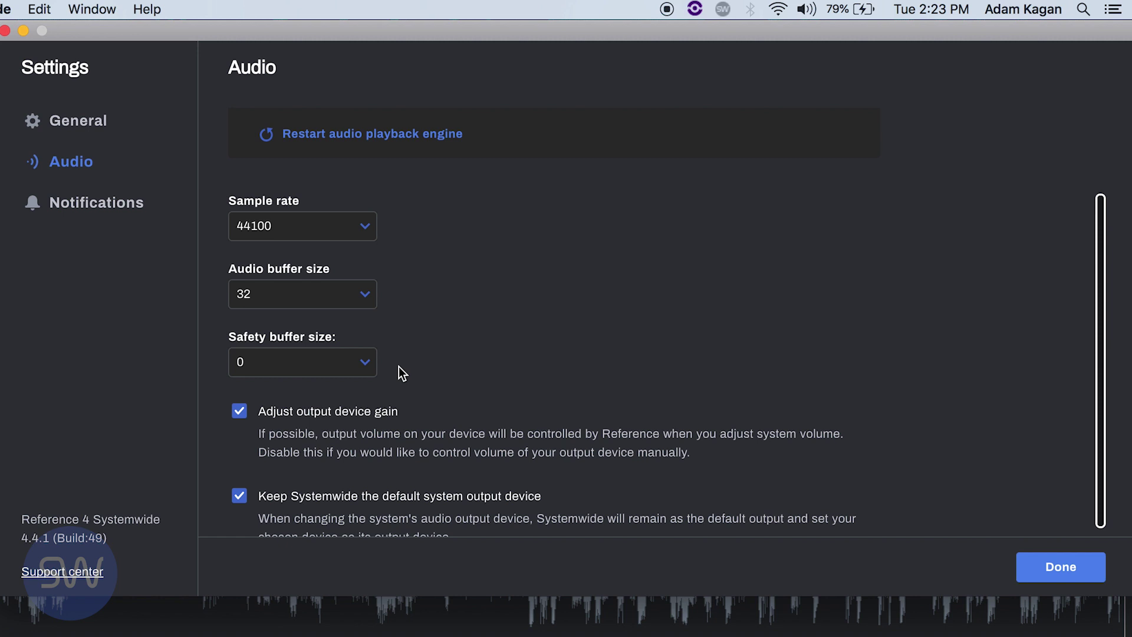
left_click(364, 362)
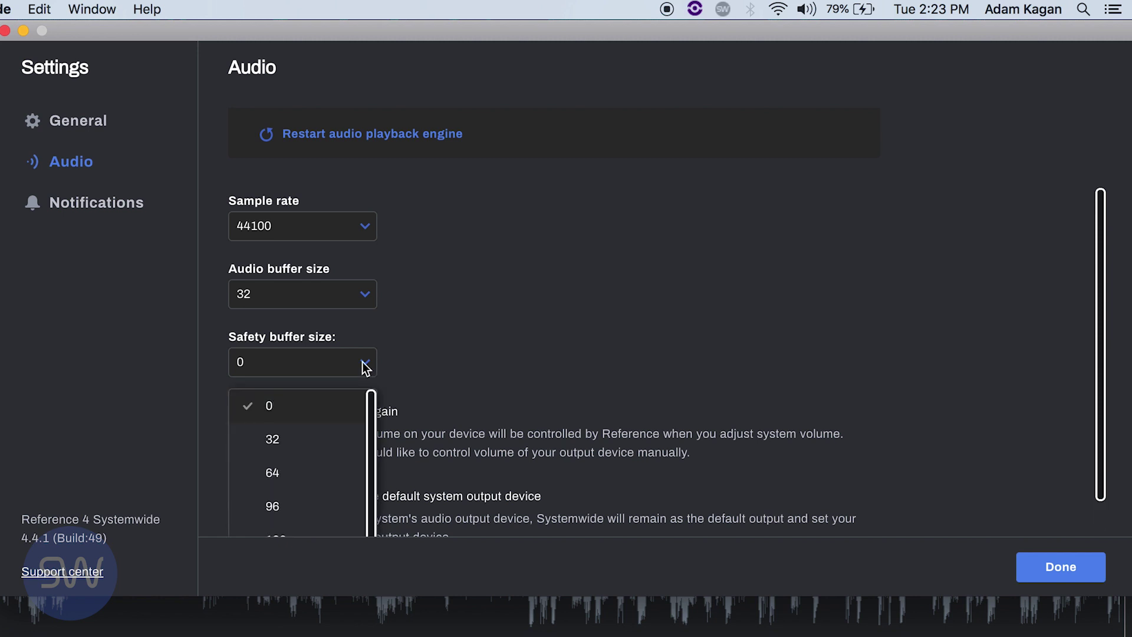
scroll(349, 459, "down", 2)
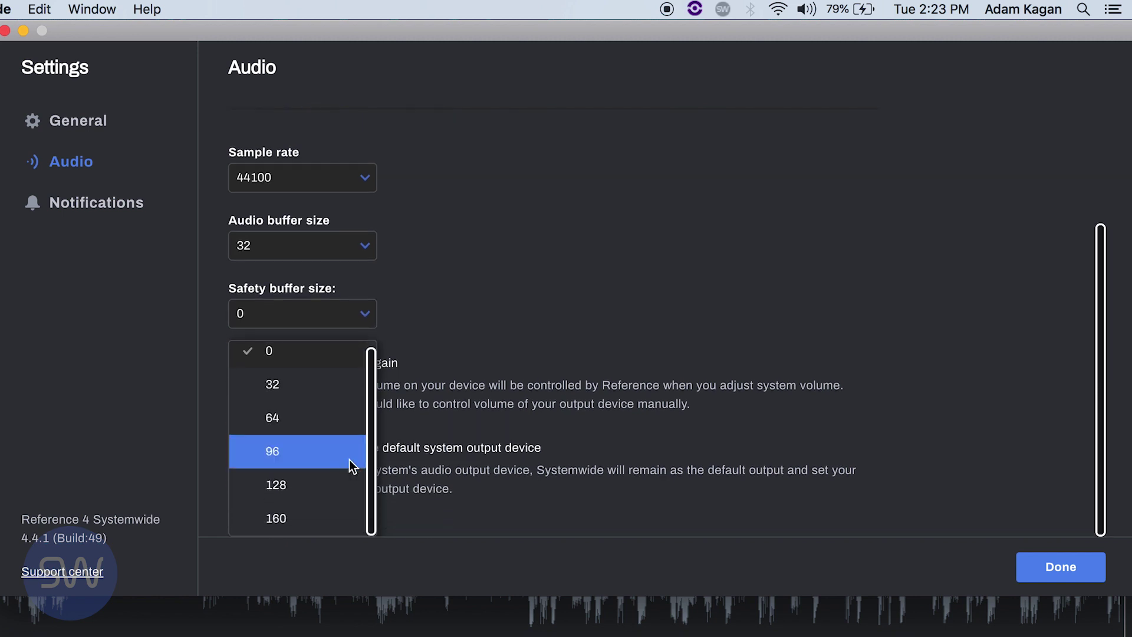
scroll(349, 459, "up", 2)
left_click(458, 351)
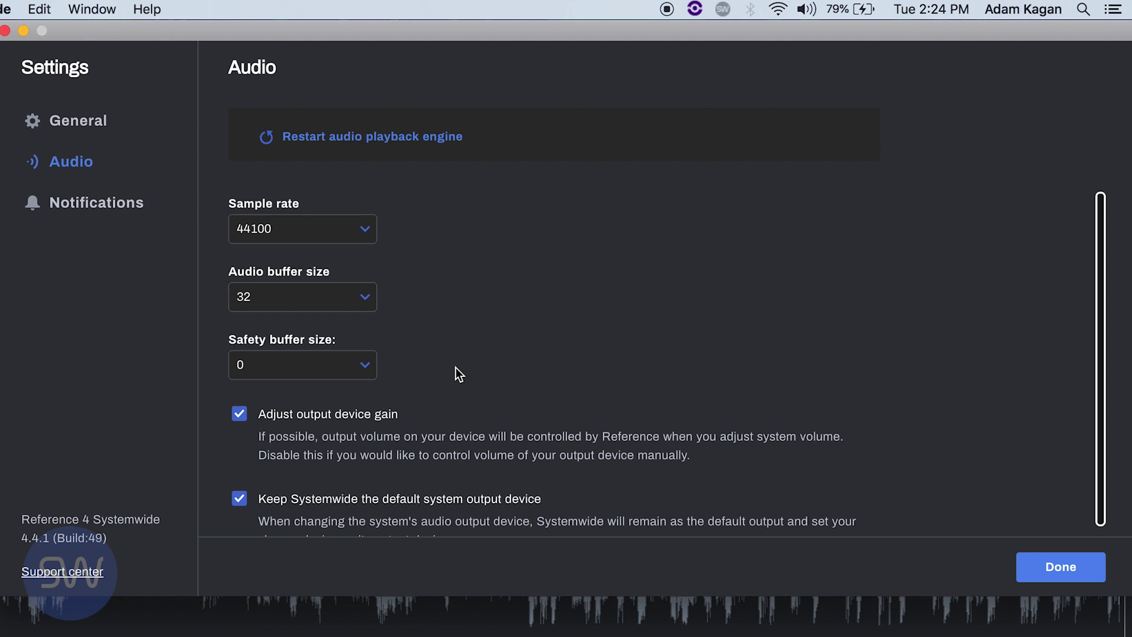
Toggle the Adjust output device gain checkbox and move on to the Notifications settings
scroll(437, 372, "down", 1)
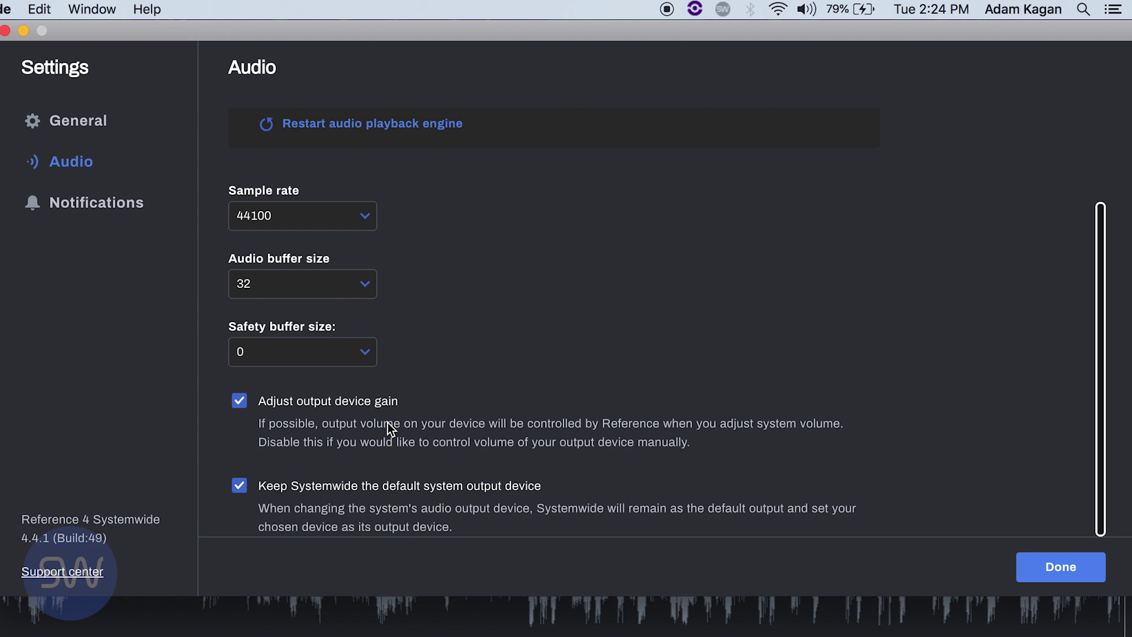
left_click(243, 400)
left_click(119, 207)
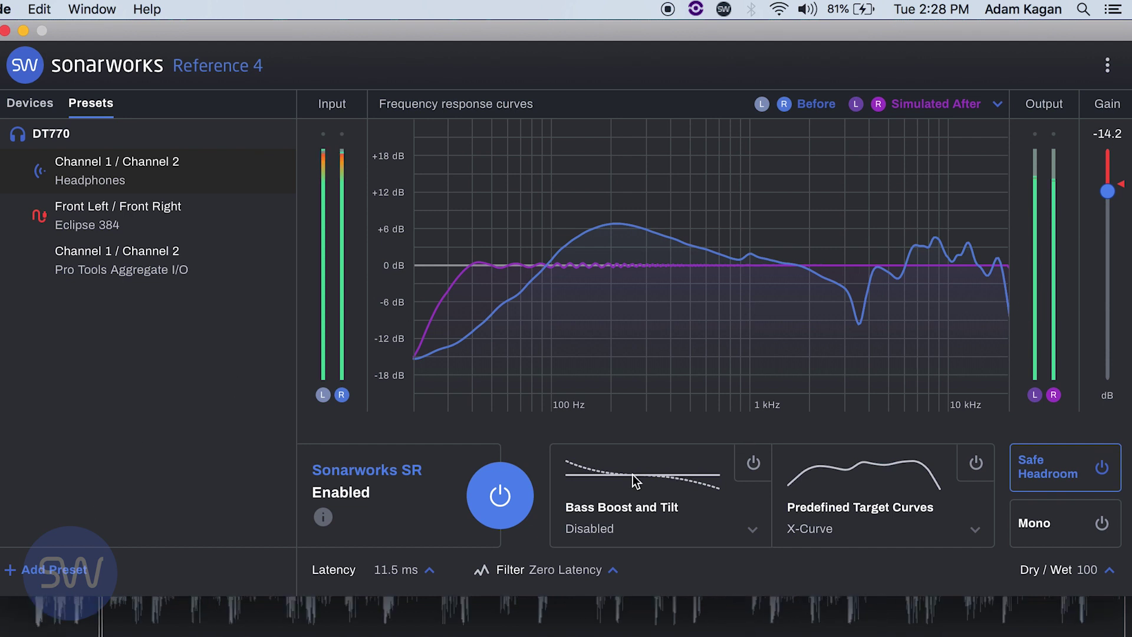
Toggle Sonarworks SR correction off and on twice to compare, leaving it enabled
left_click(500, 507)
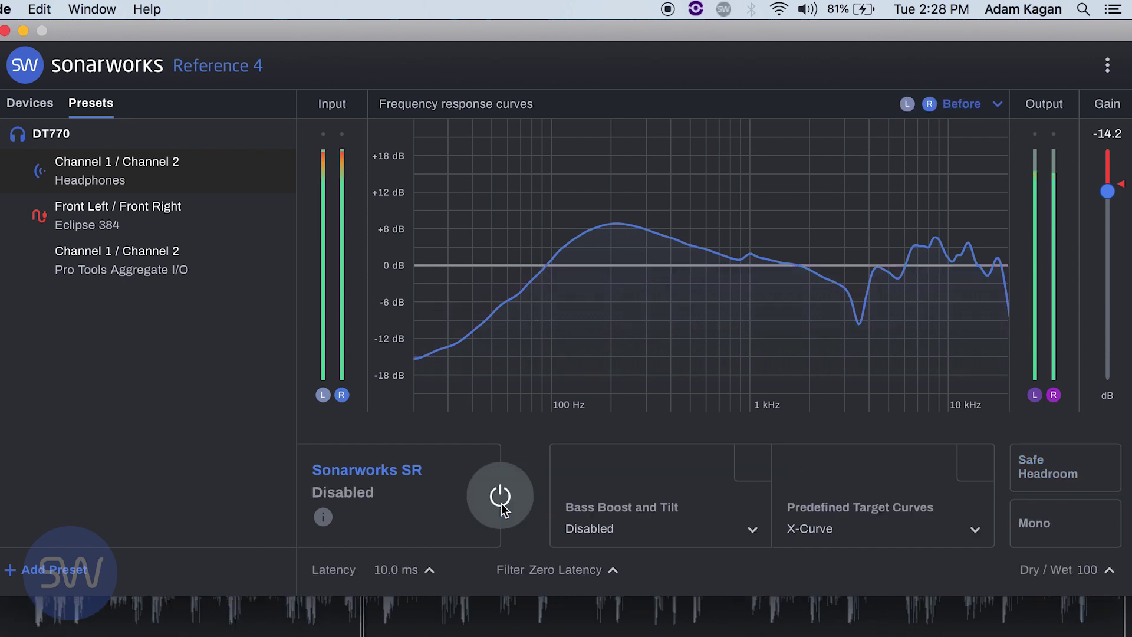
left_click(500, 507)
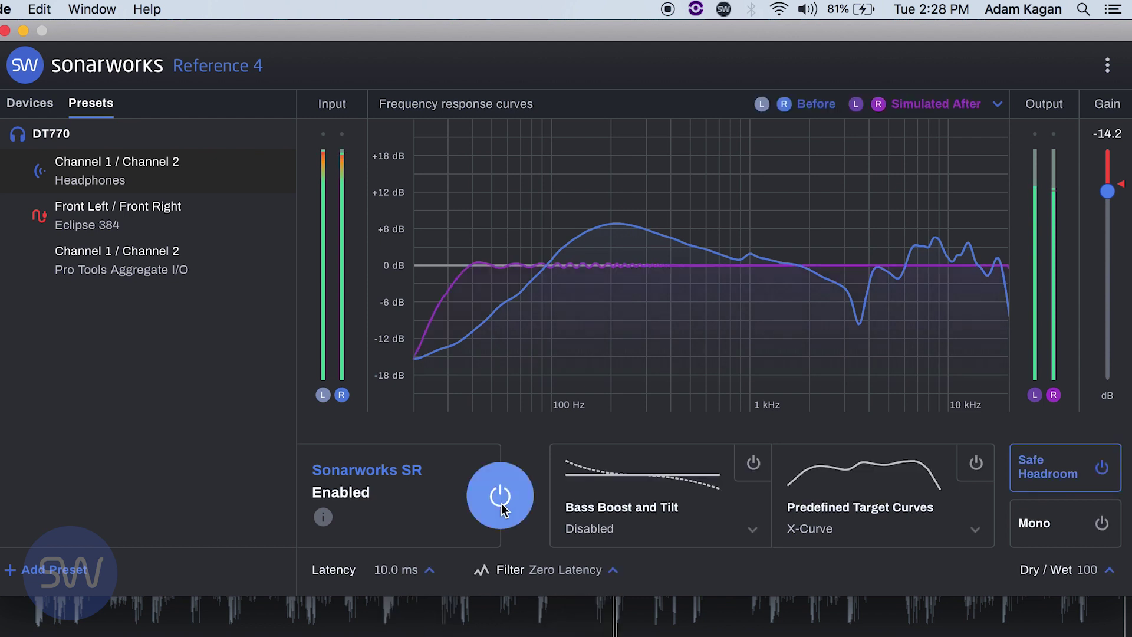
left_click(500, 506)
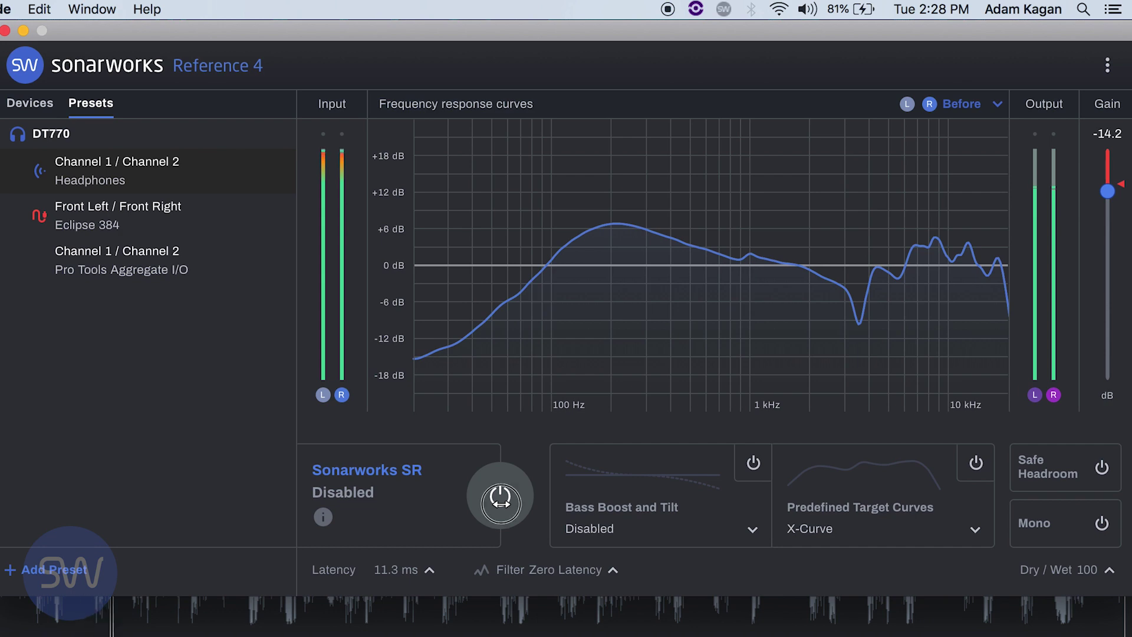
left_click(501, 504)
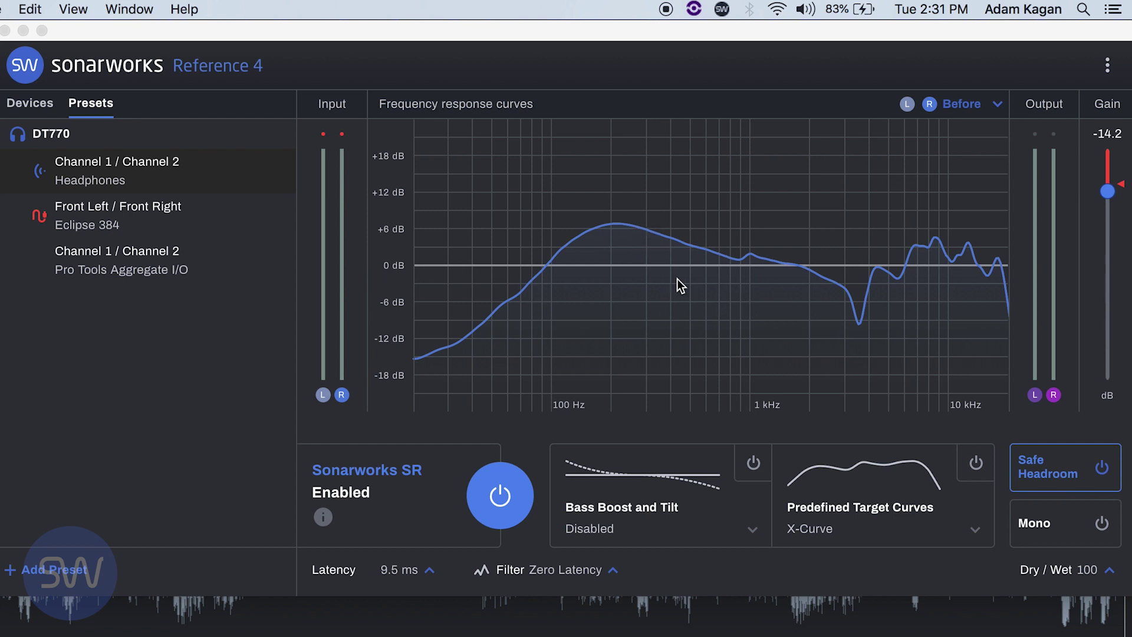
Add the Correction curve to the frequency graph
left_click(998, 108)
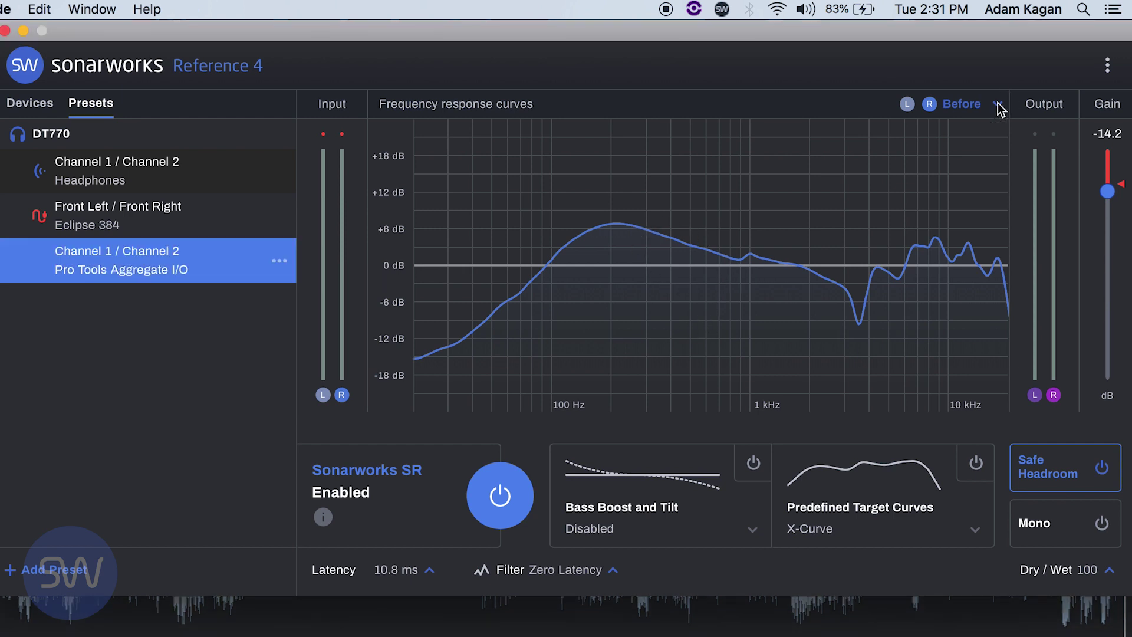
left_click(998, 106)
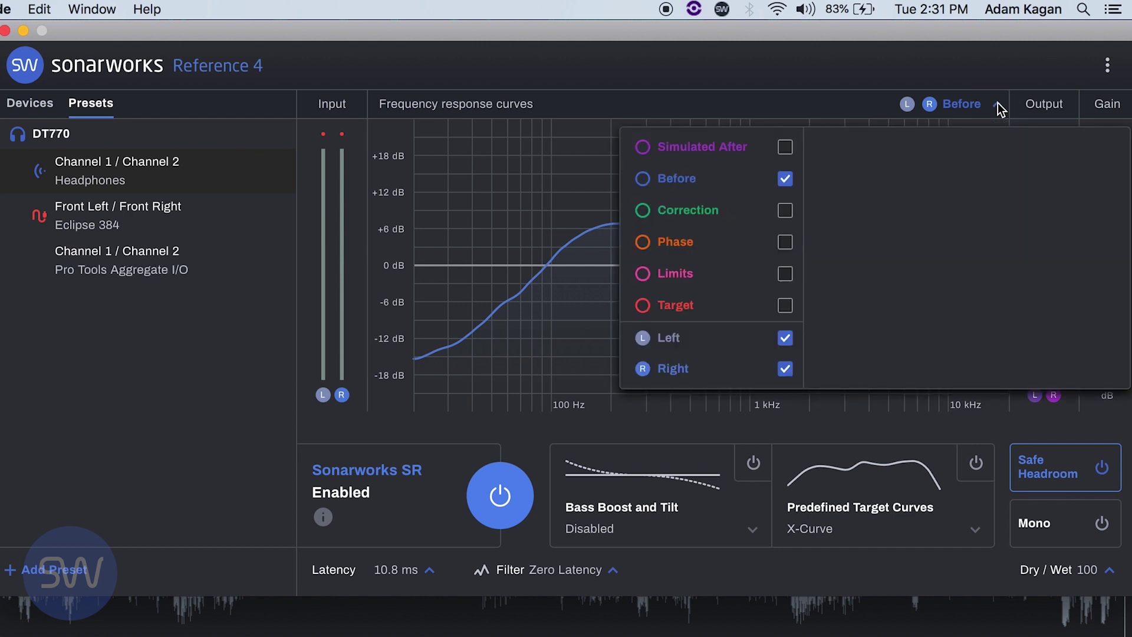
mouse_move(735, 176)
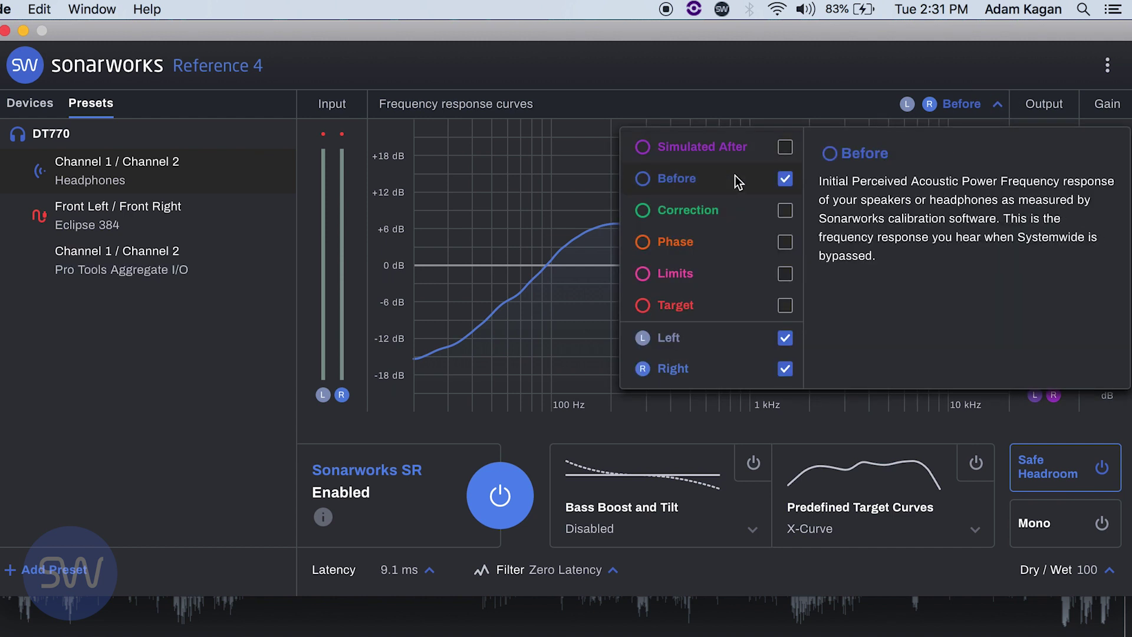
mouse_move(785, 212)
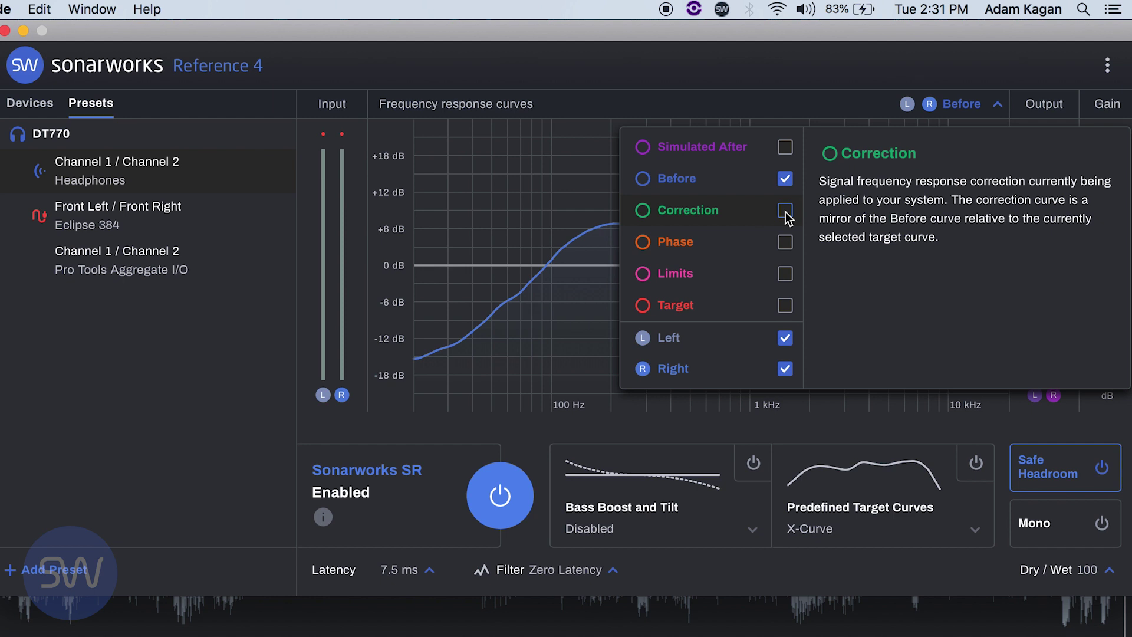
left_click(785, 211)
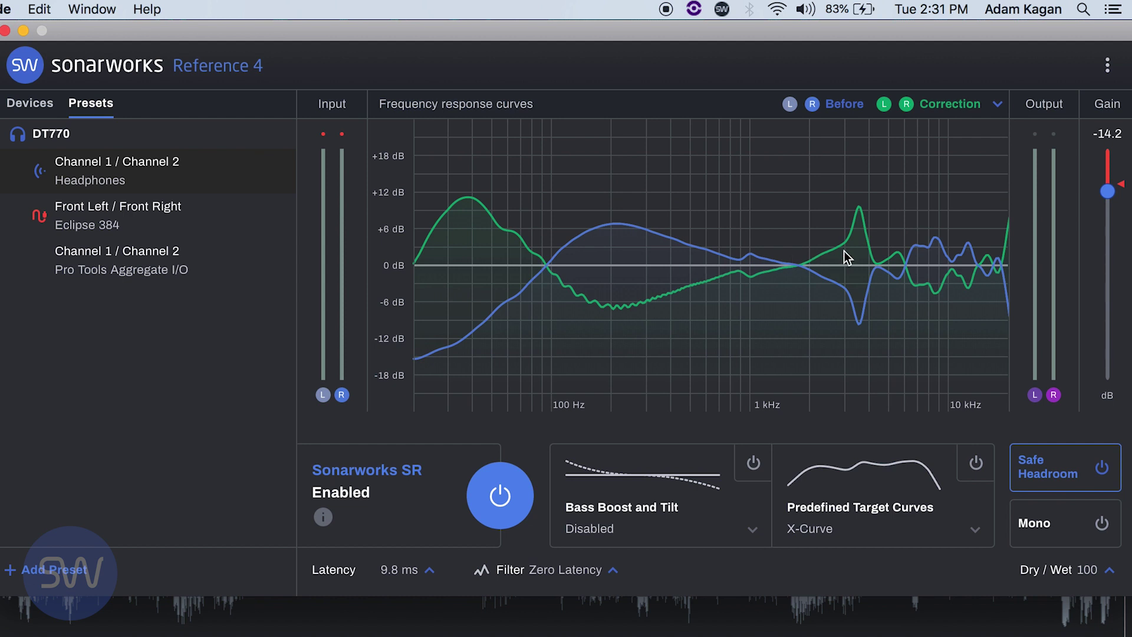
Show the Simulated After curve and hide the Before and Correction curves
left_click(997, 104)
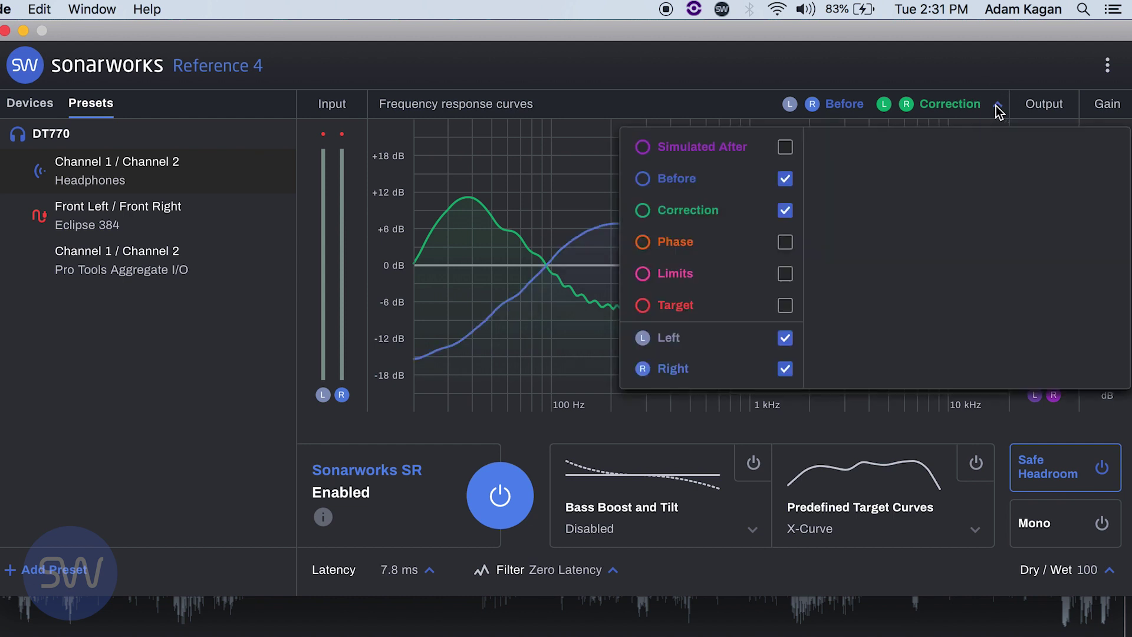
left_click(788, 147)
left_click(785, 178)
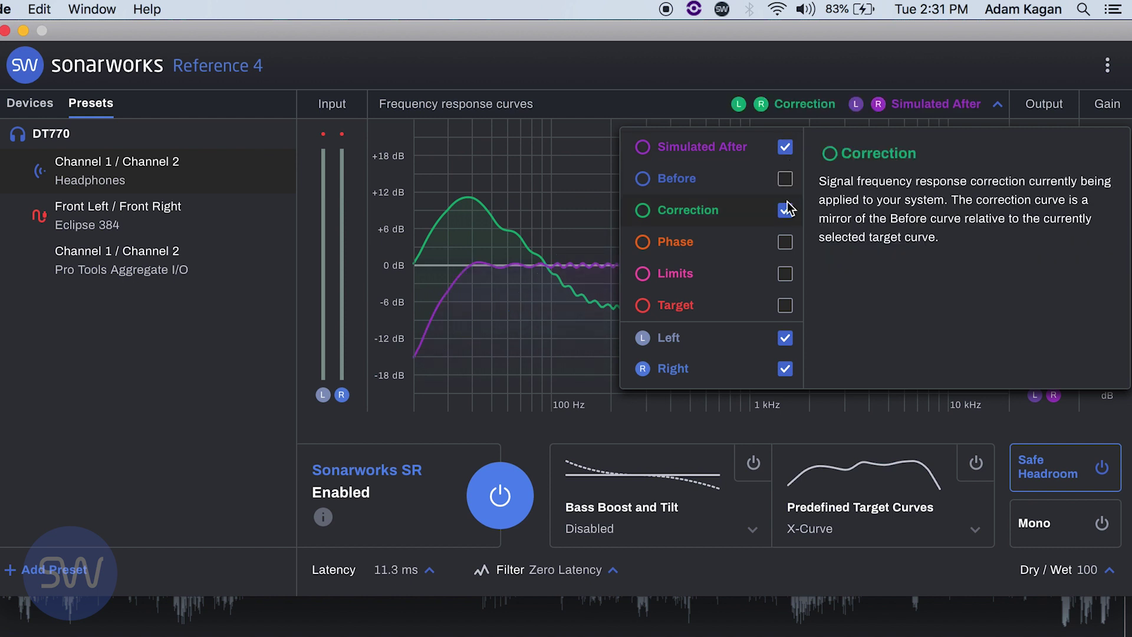
left_click(786, 210)
left_click(562, 190)
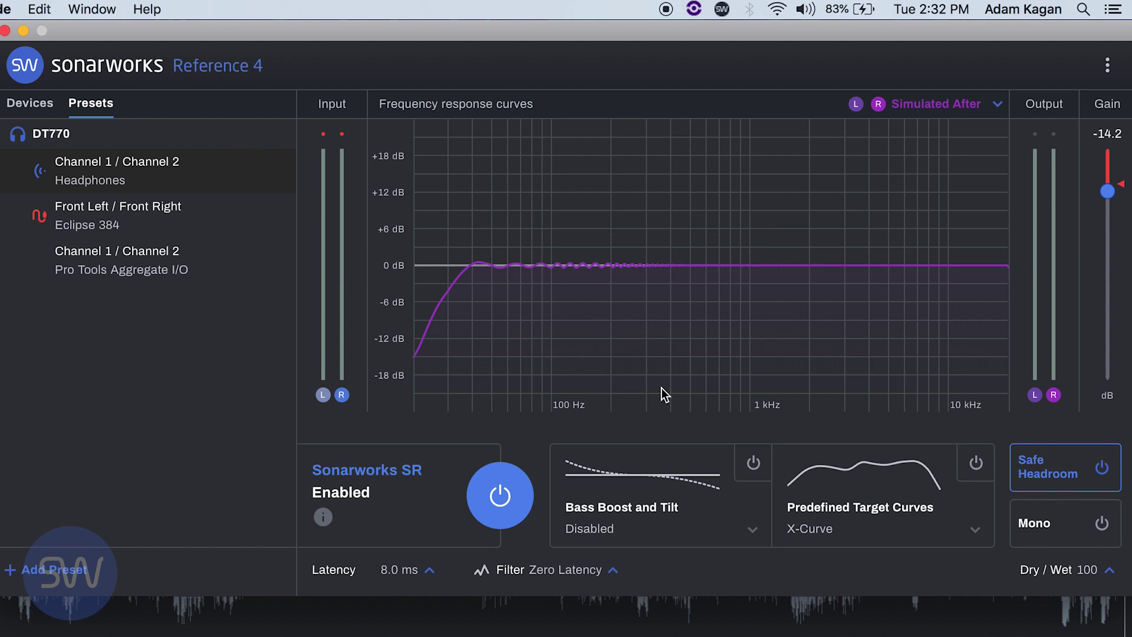
left_click(612, 574)
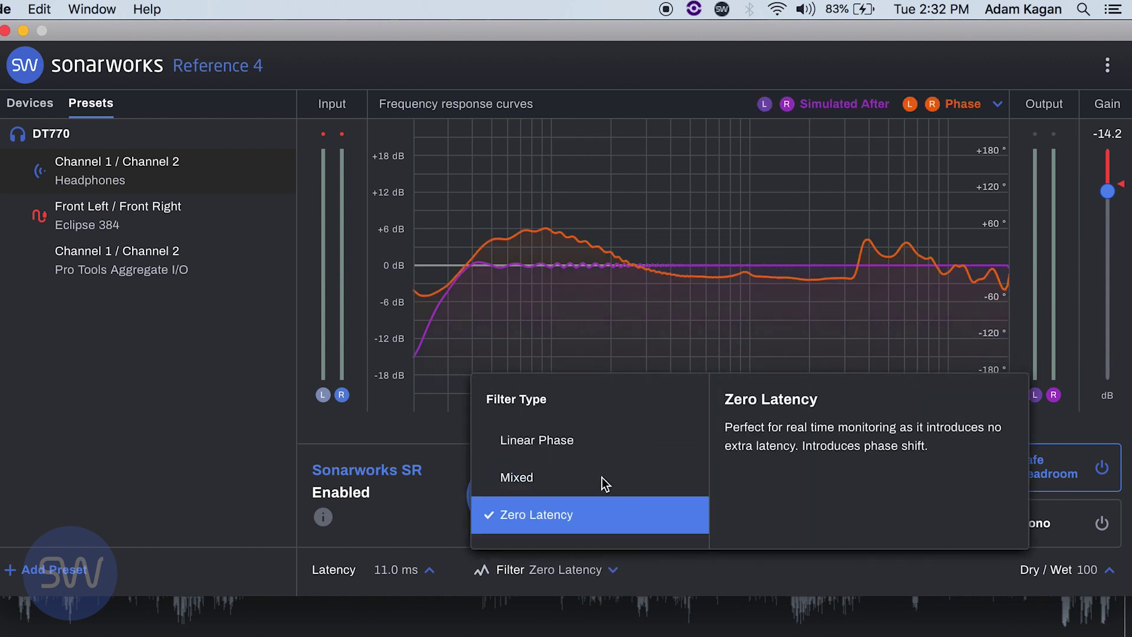
Change the filter type from Zero Latency to Mixed
left_click(597, 440)
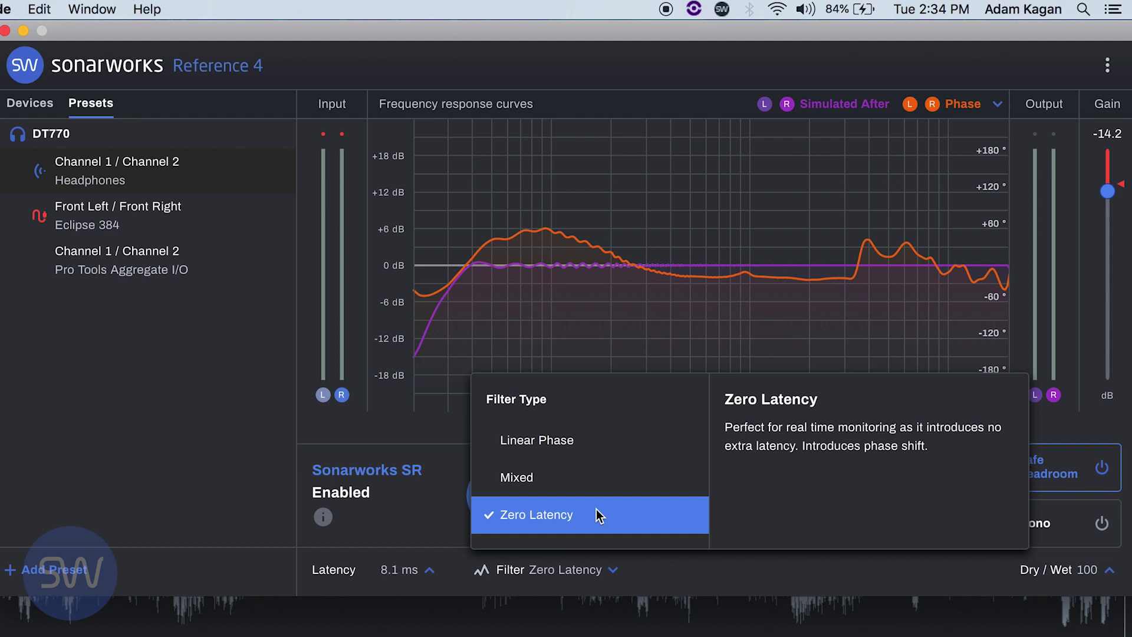
left_click(575, 338)
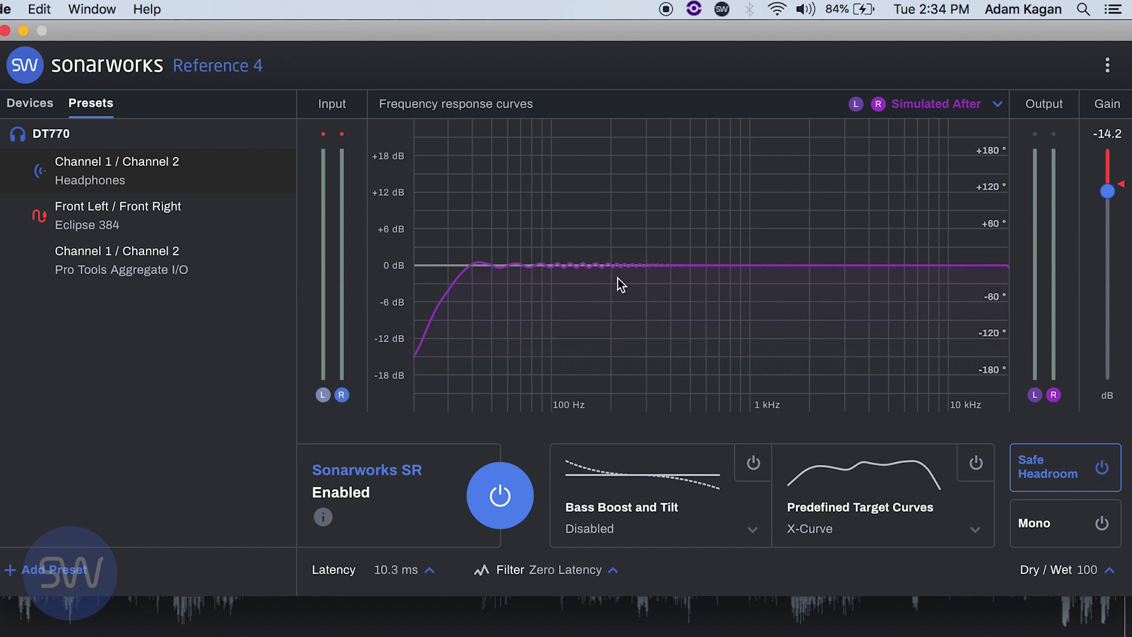
left_click(610, 571)
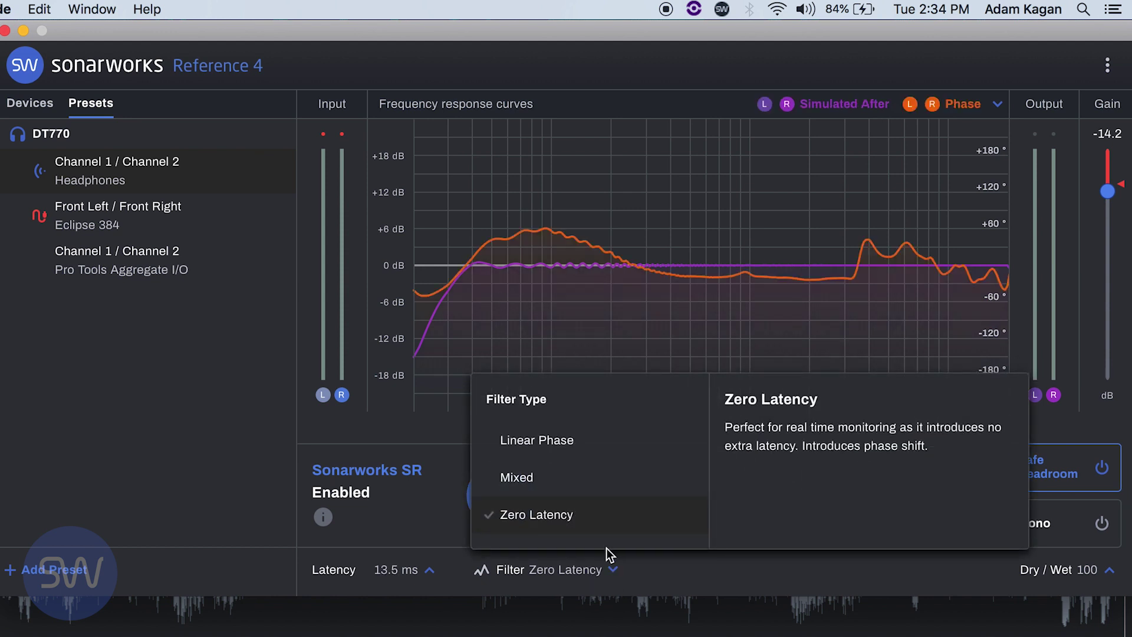
left_click(562, 477)
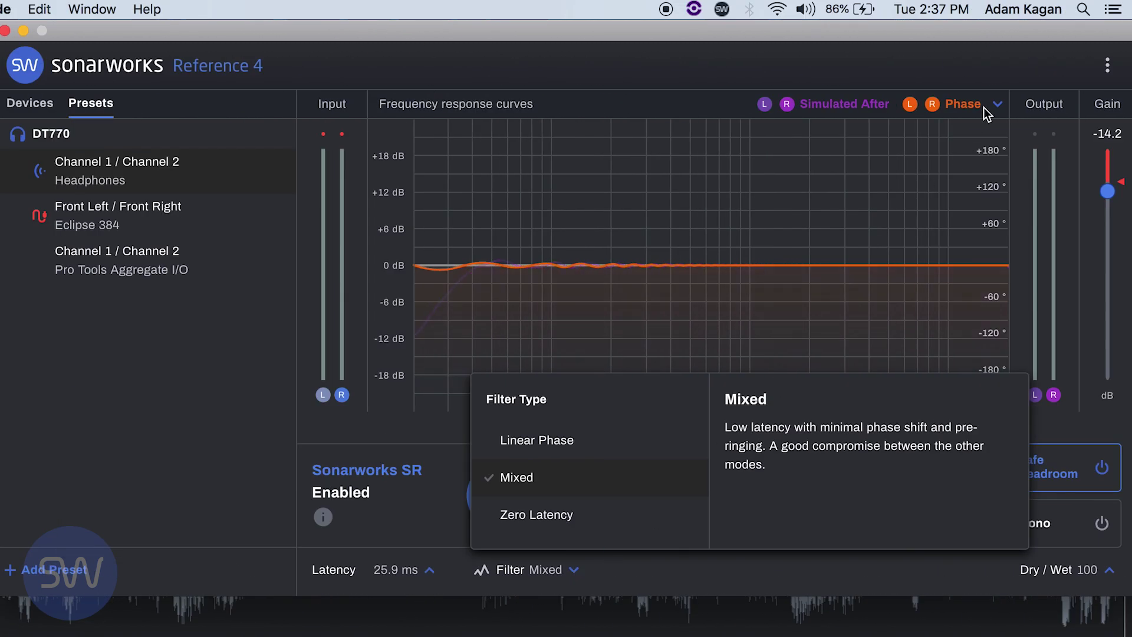
left_click(998, 103)
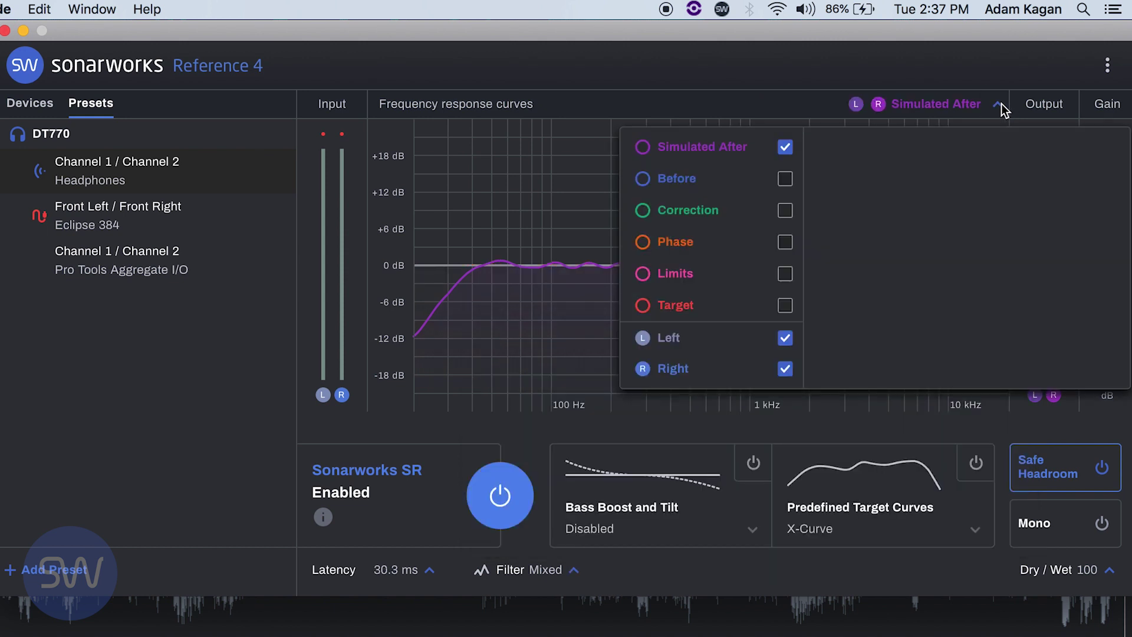
mouse_move(748, 243)
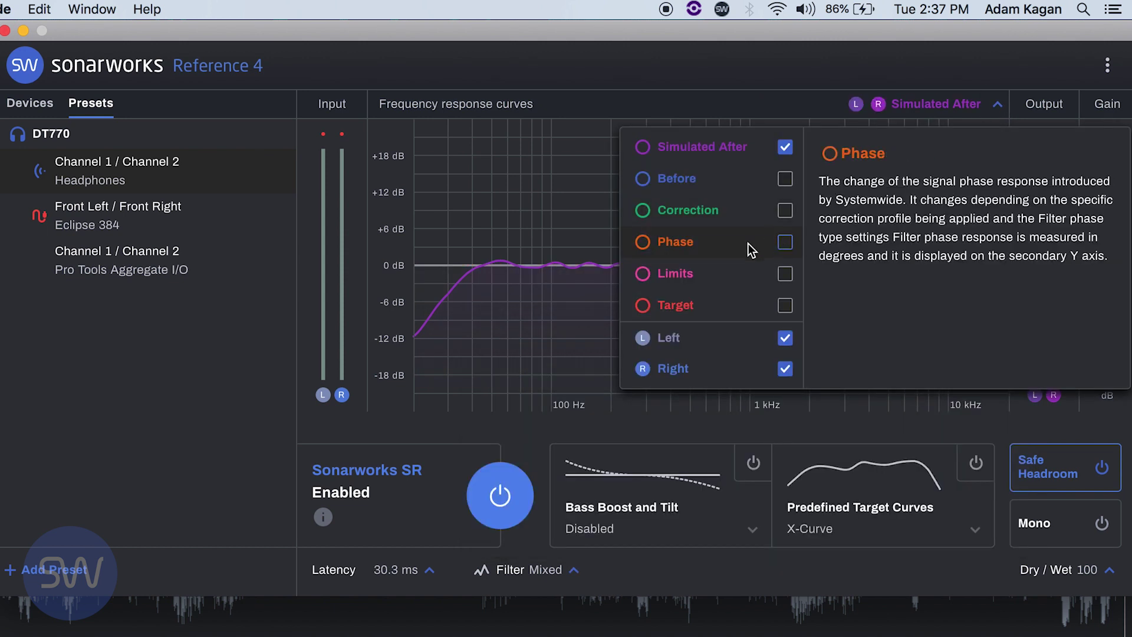
mouse_move(712, 278)
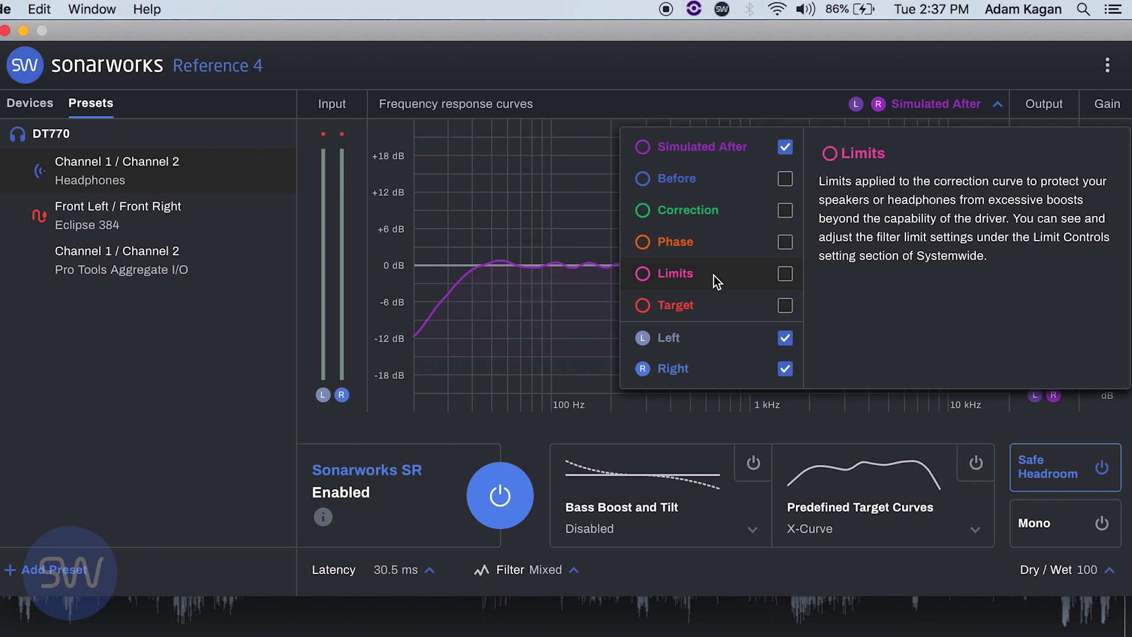
mouse_move(710, 313)
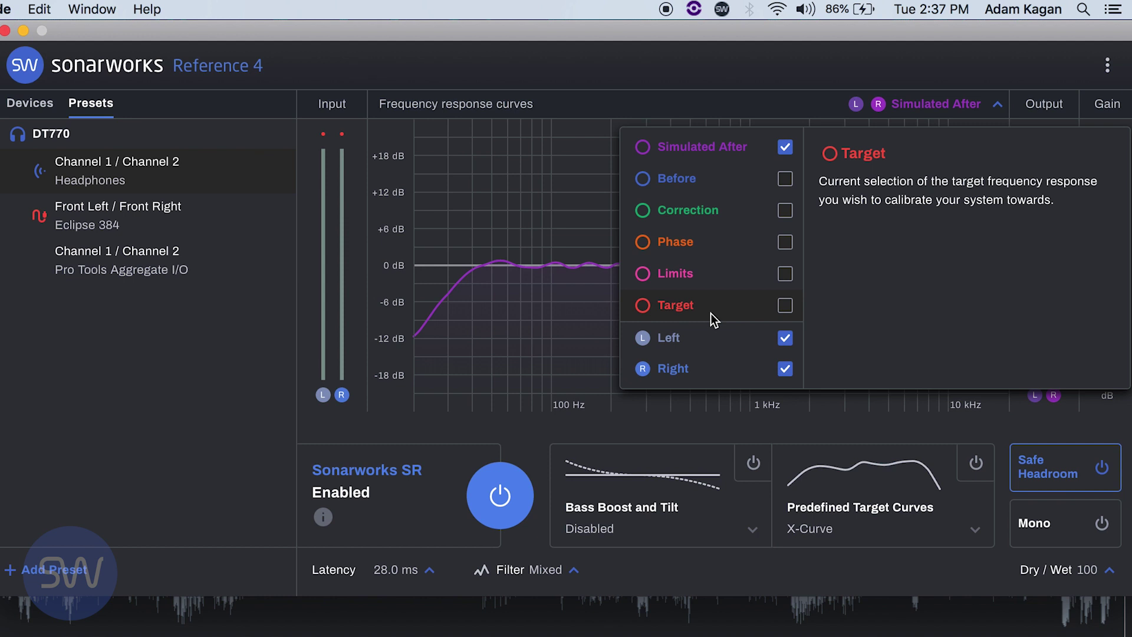
mouse_move(712, 336)
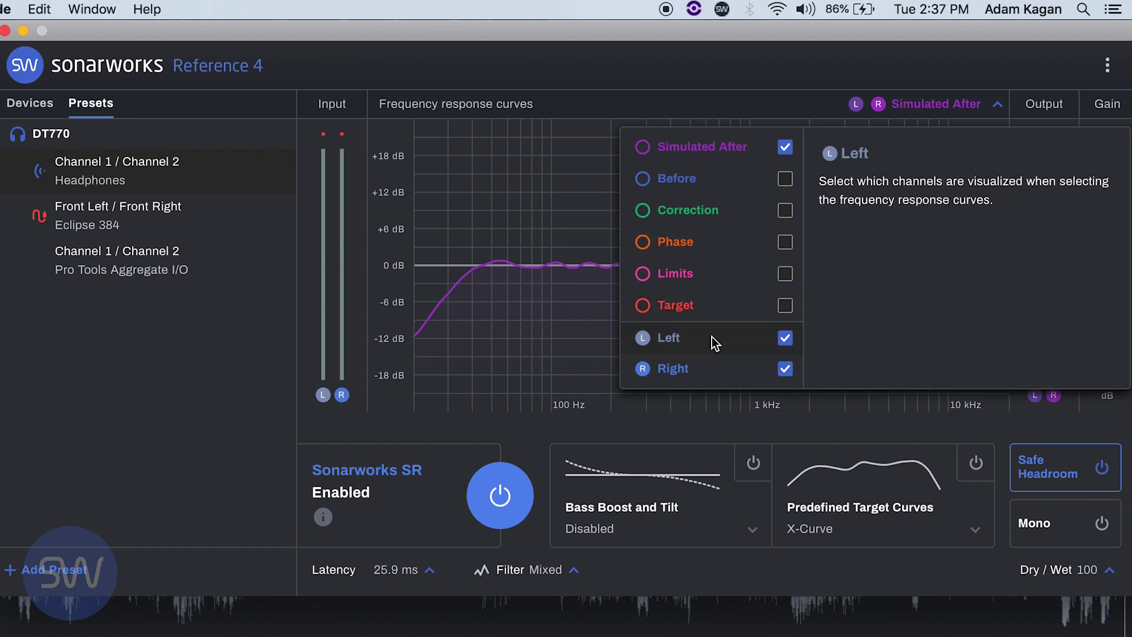
mouse_move(713, 366)
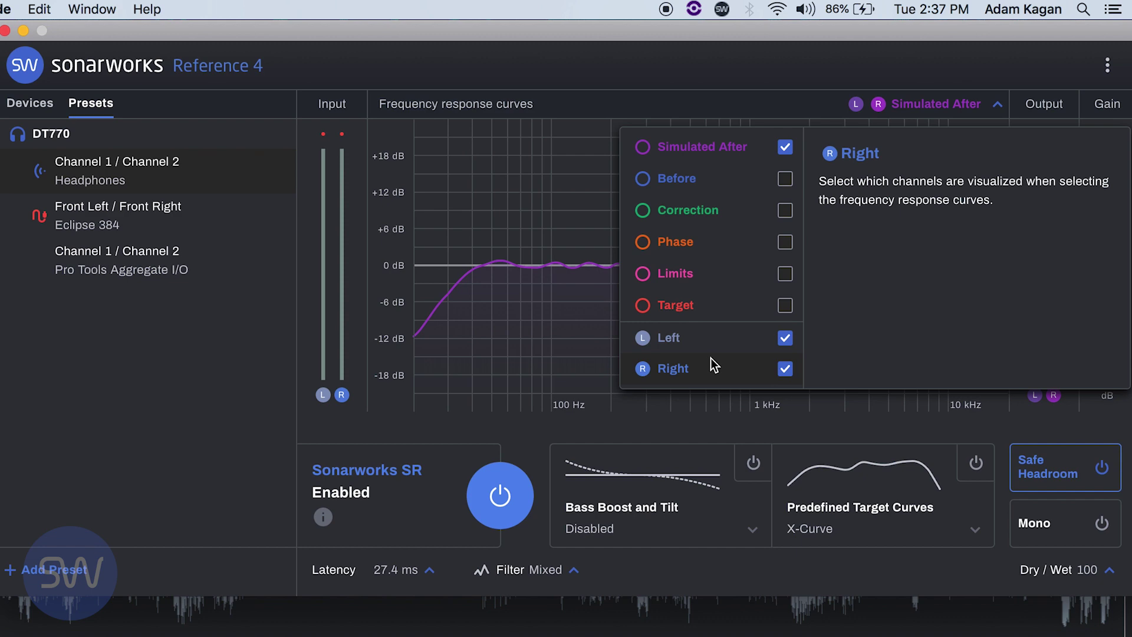
left_click(333, 340)
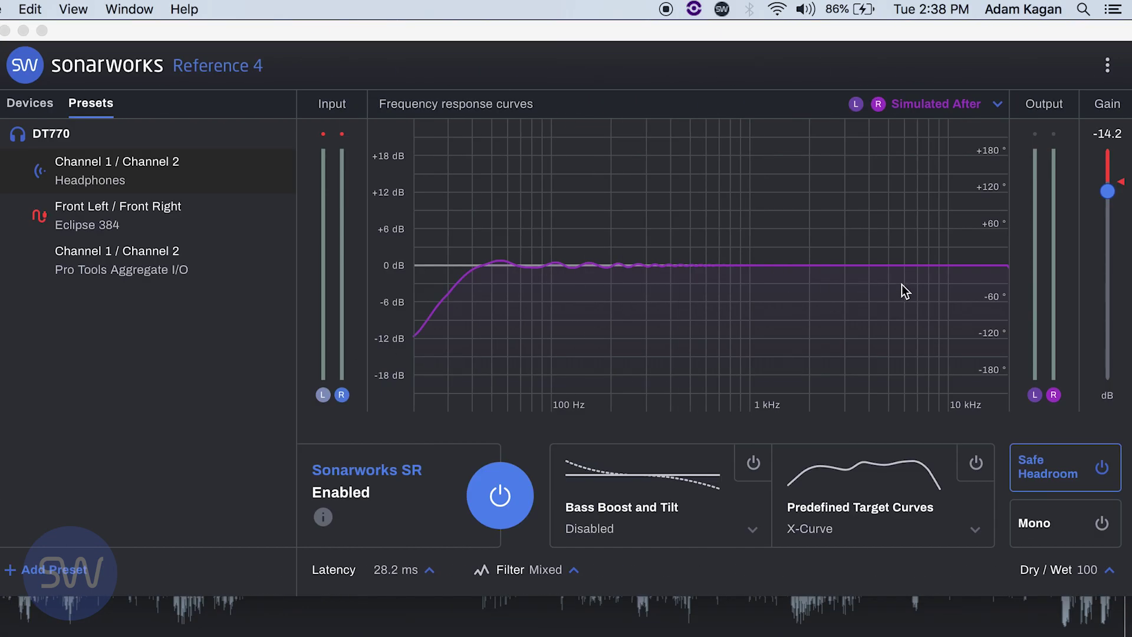
Drag the Gain slider up from -14.2 dB until it reads -10.2 dB
left_click(1110, 191)
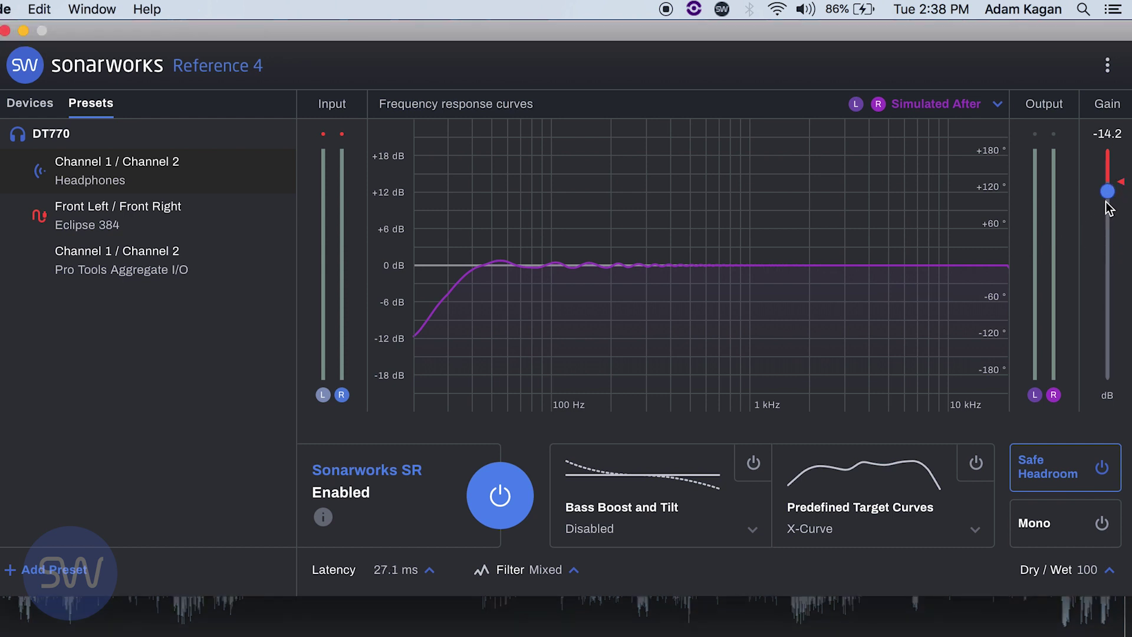
mouse_move(1109, 194)
left_mouse_down()
mouse_move(1095, 329)
mouse_move(1109, 183)
left_mouse_up()
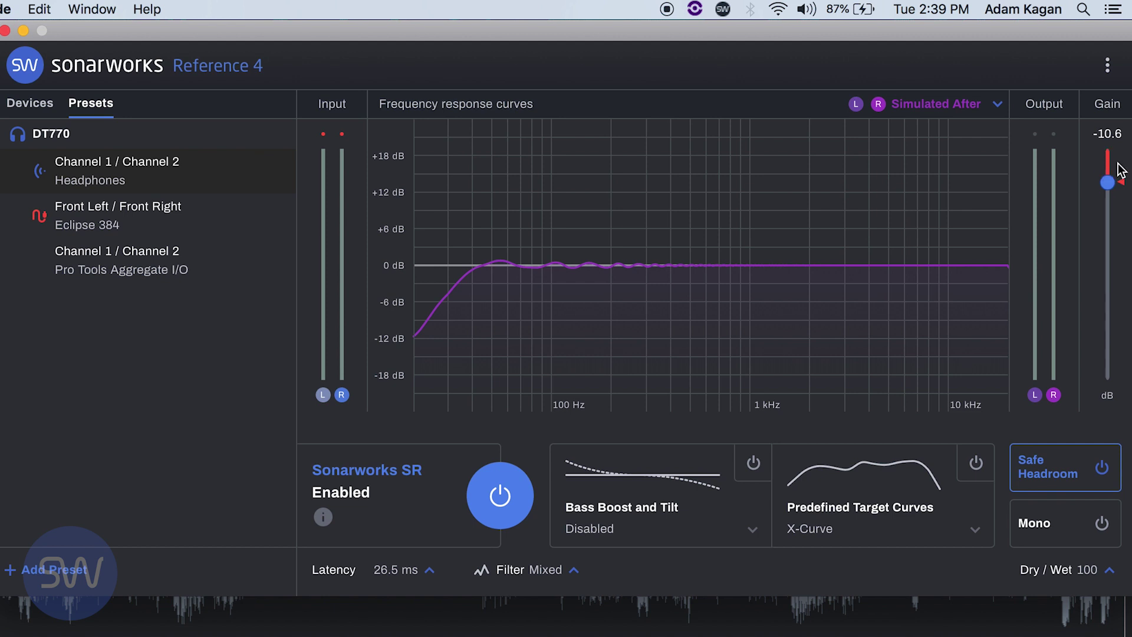
left_click_drag(1108, 182, 1111, 180)
Add the green Correction curve alongside the Simulated After curve
left_click(995, 109)
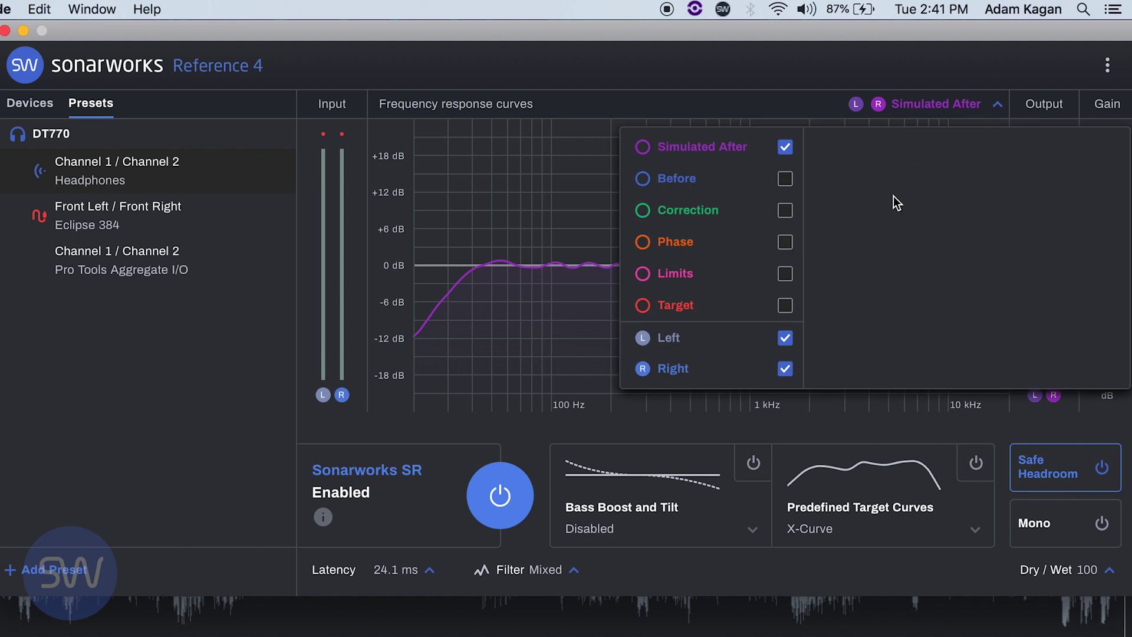
left_click(787, 212)
left_click(571, 194)
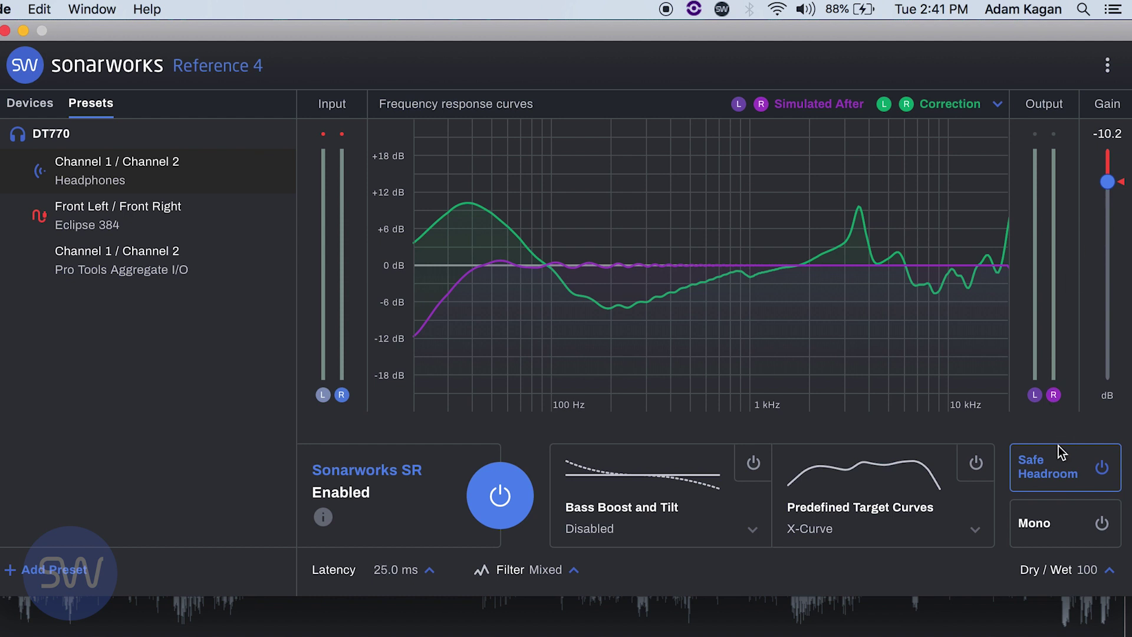
Turn Safe Headroom off and back on, keeping the gain near -10.2 dB
left_click(1052, 459)
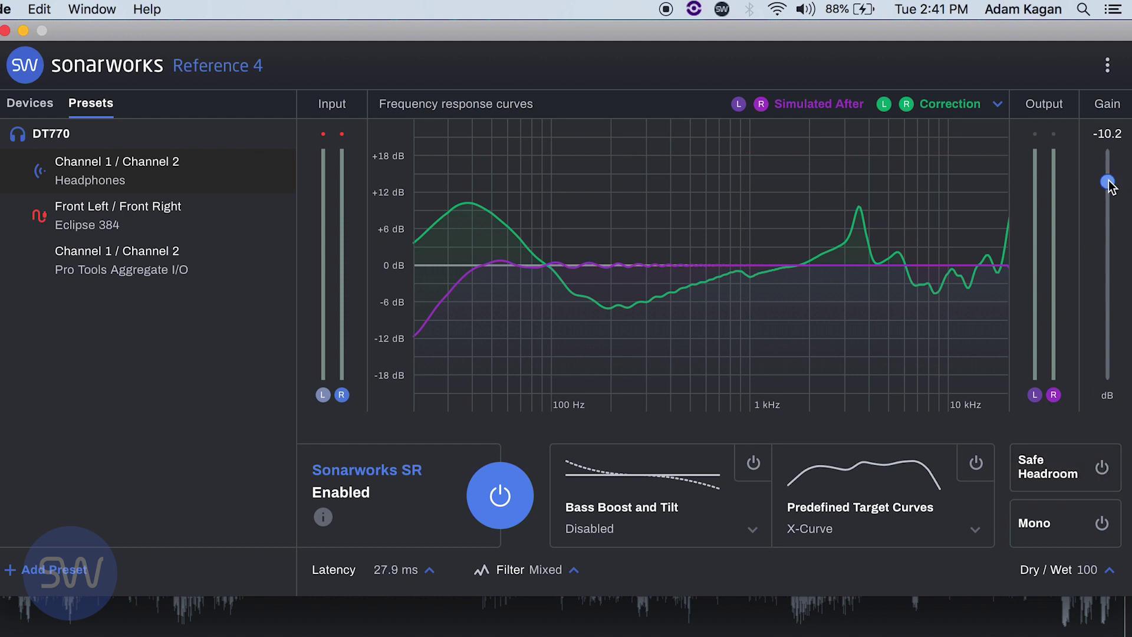
left_click_drag(1108, 182, 1108, 156)
left_click(1073, 473)
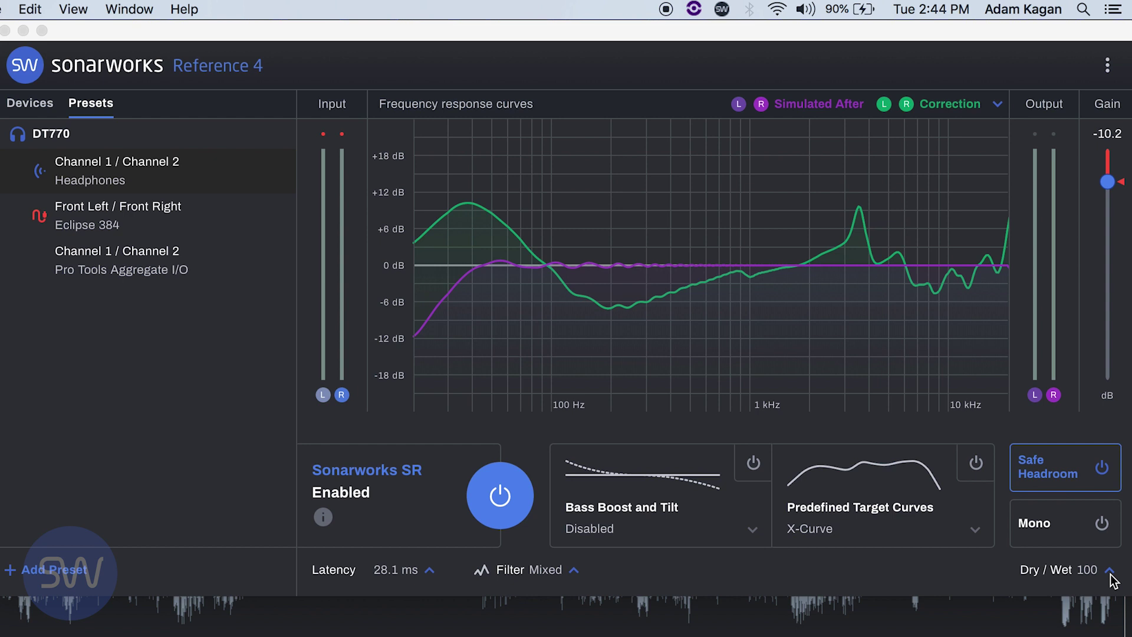
left_click(1111, 575)
left_click(1110, 570)
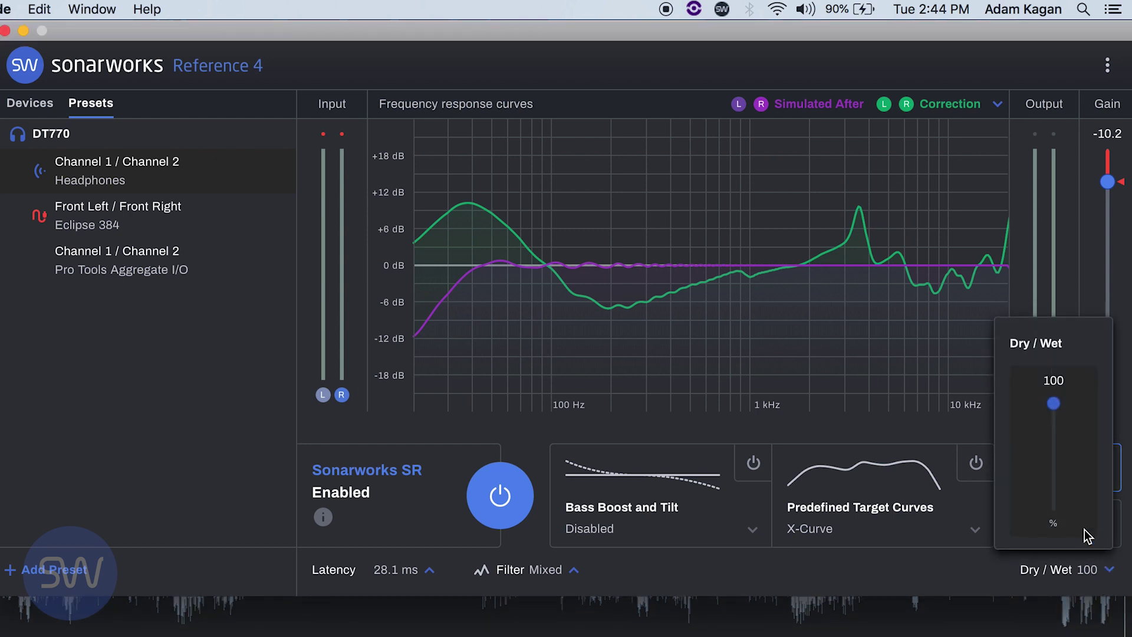
left_click_drag(1053, 405, 1055, 380)
mouse_move(1054, 406)
left_mouse_down()
mouse_move(1054, 432)
mouse_move(1056, 384)
left_mouse_up()
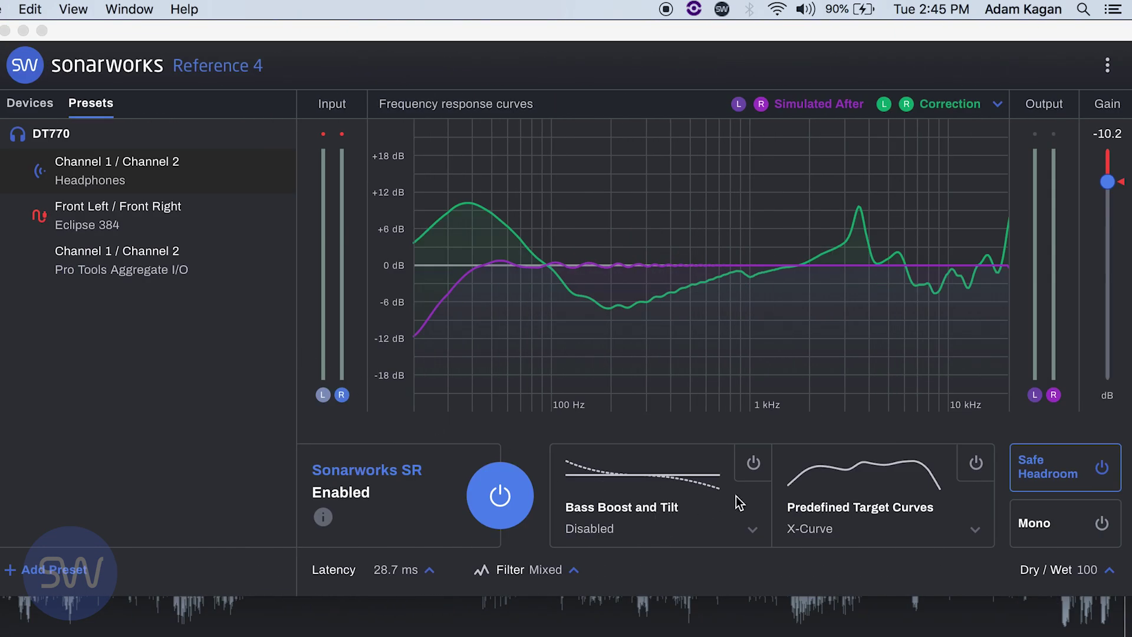
Enable Bass Boost and Tilt and set 0 dB boost with +4 dB tilt
left_click(754, 464)
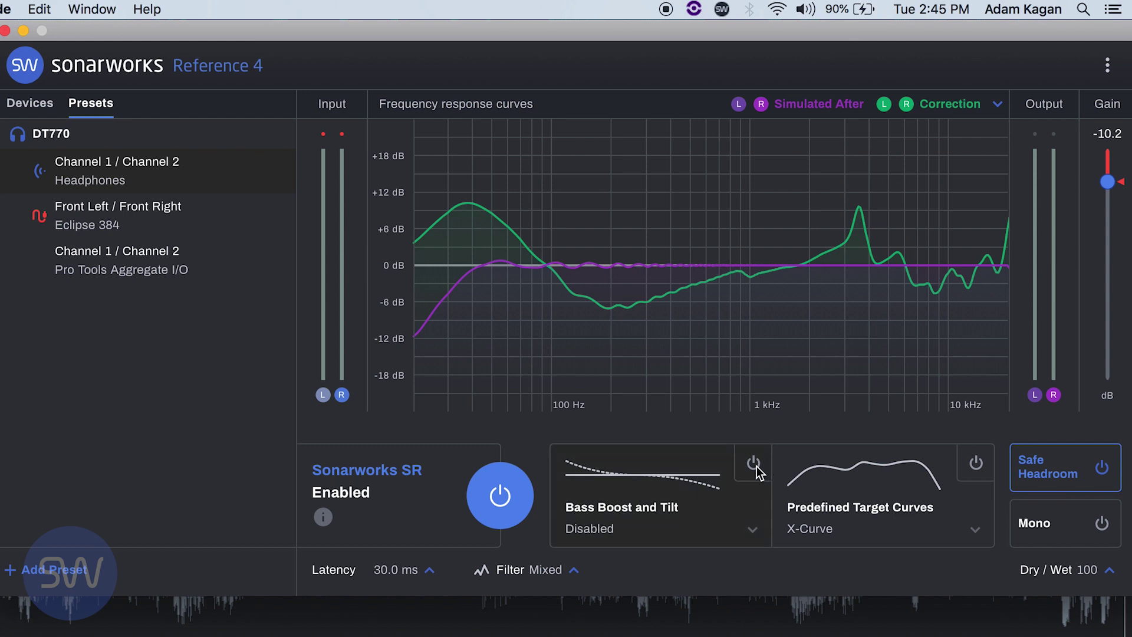
left_click(754, 464)
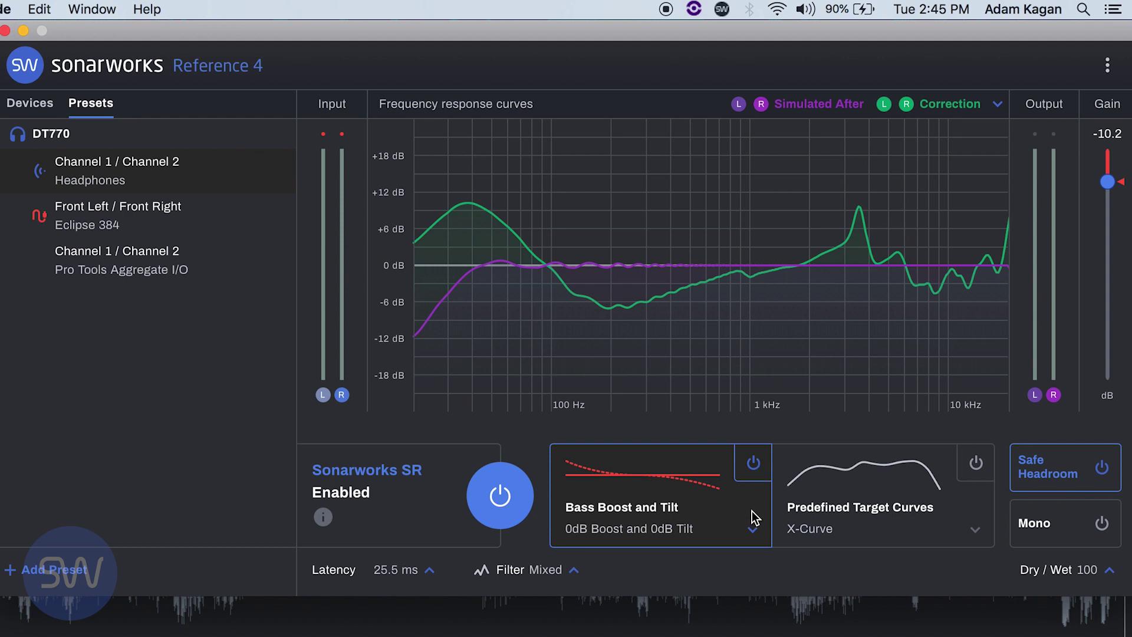
left_click(753, 529)
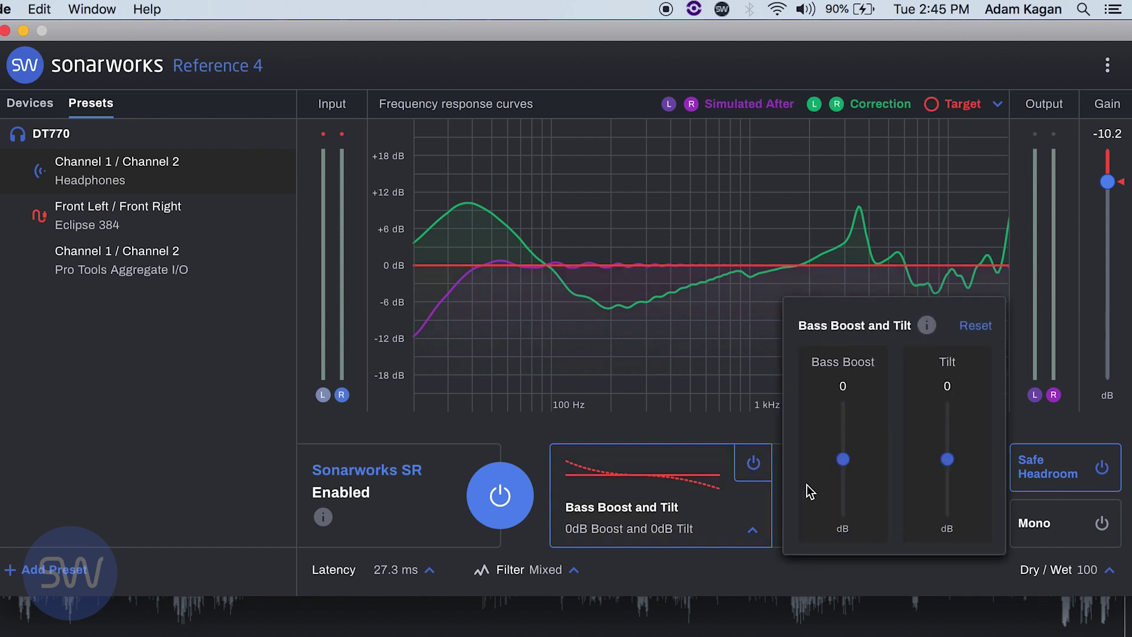
mouse_move(843, 458)
left_mouse_down()
mouse_move(844, 387)
mouse_move(837, 518)
mouse_move(843, 449)
mouse_move(844, 459)
left_mouse_up()
left_click_drag(947, 460, 945, 425)
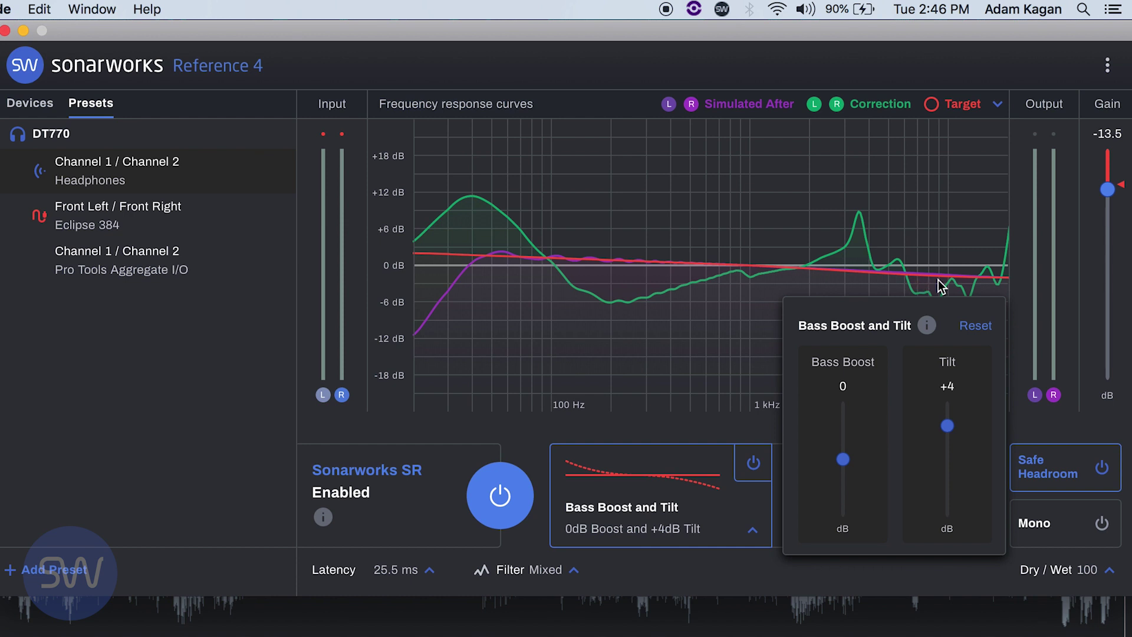
Toggle Bass Boost and Tilt off and on, leaving it disabled
left_click(754, 464)
left_click(754, 464)
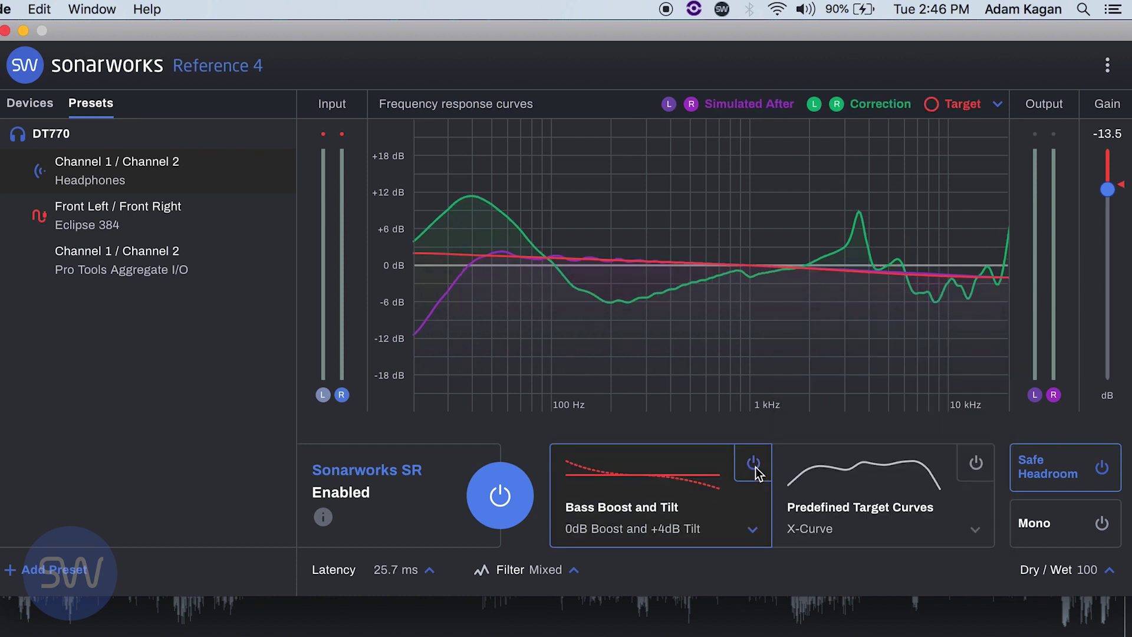
left_click(754, 465)
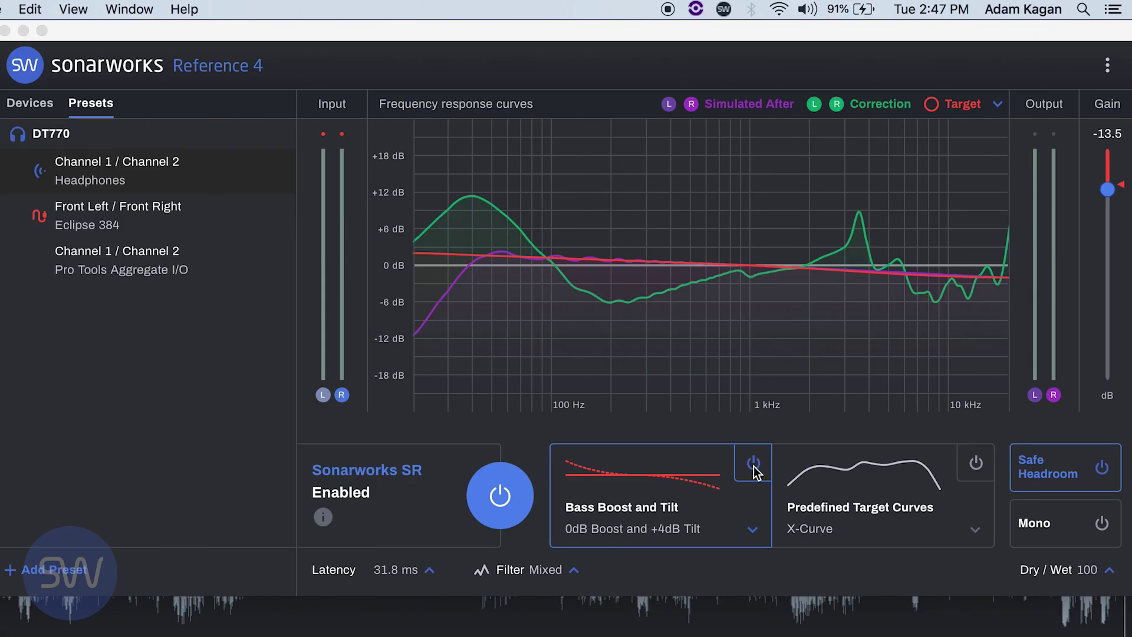
left_click(754, 466)
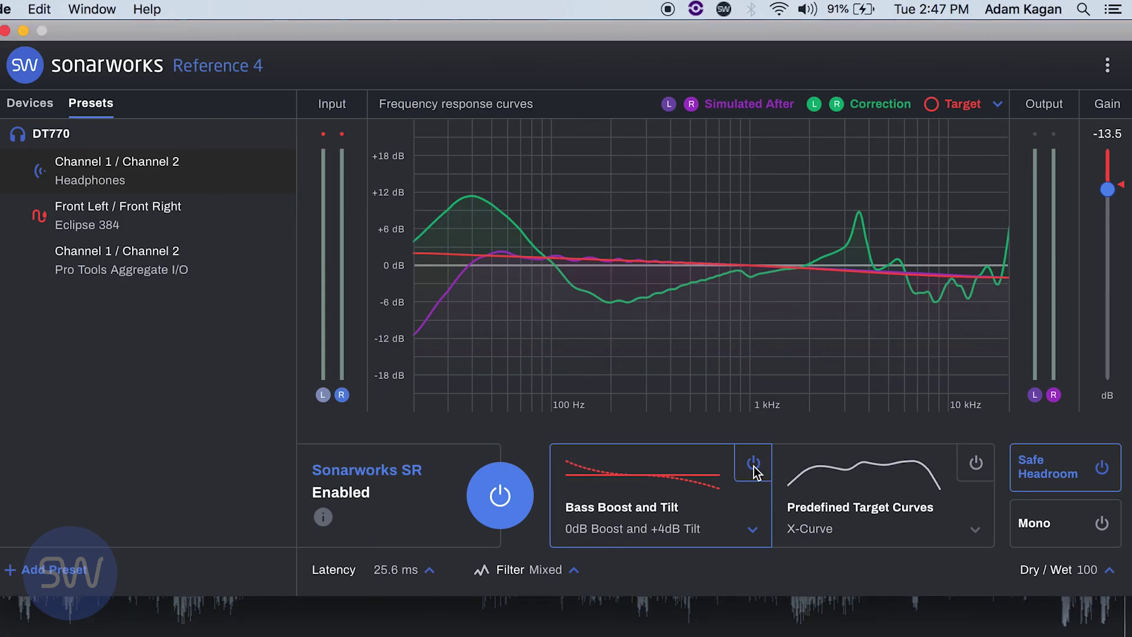
left_click(754, 466)
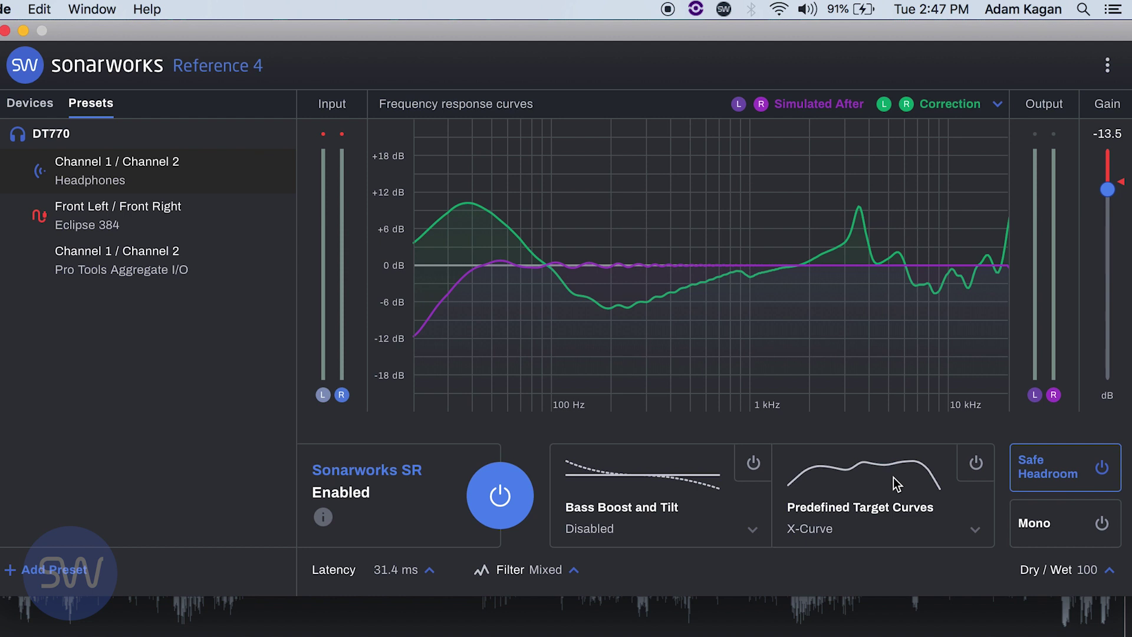
left_click(979, 462)
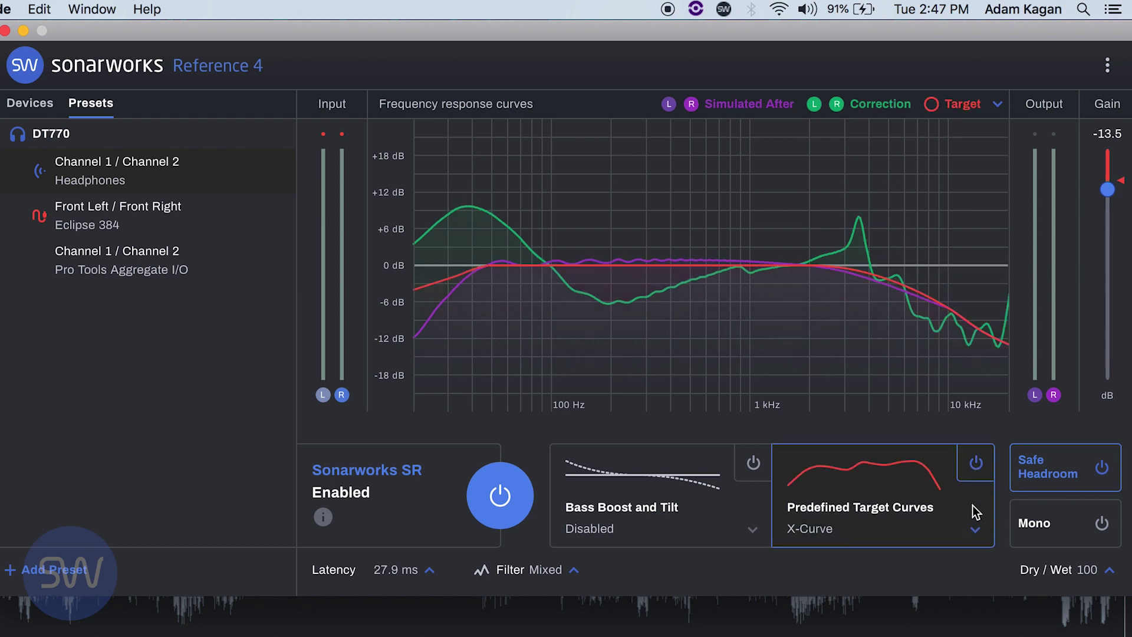
left_click(976, 533)
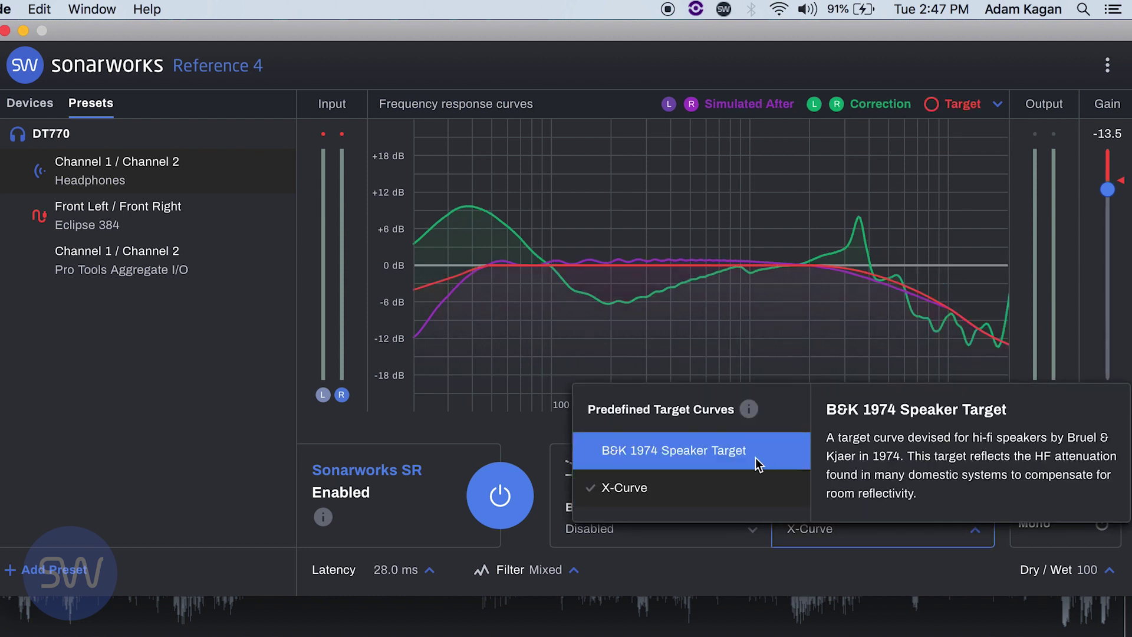
left_click(702, 454)
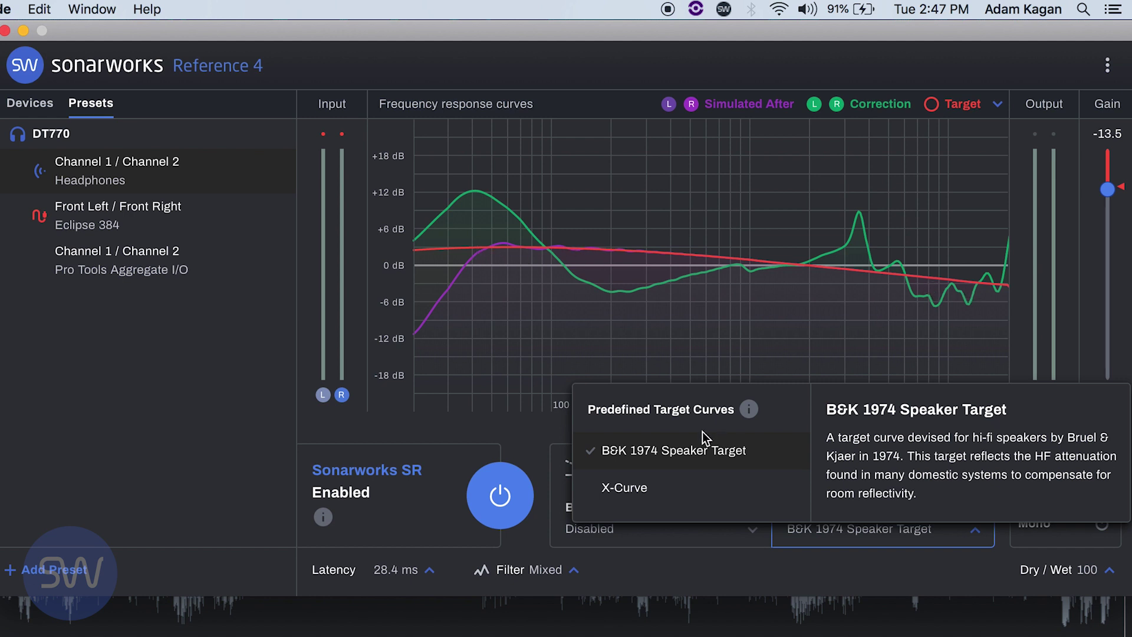
left_click(666, 489)
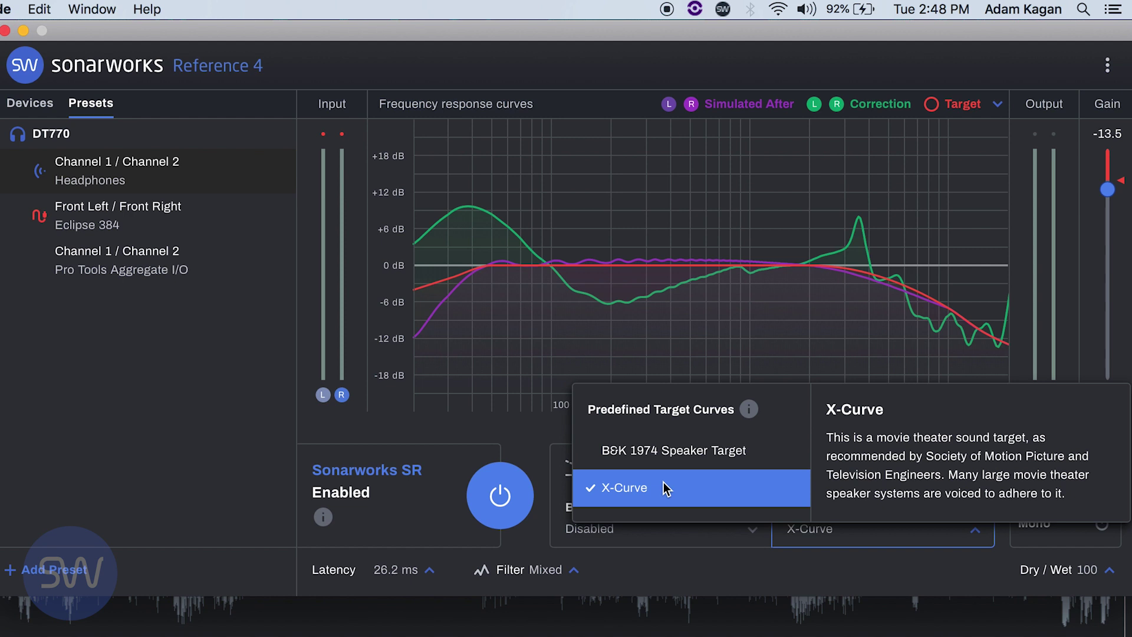
left_click(665, 490)
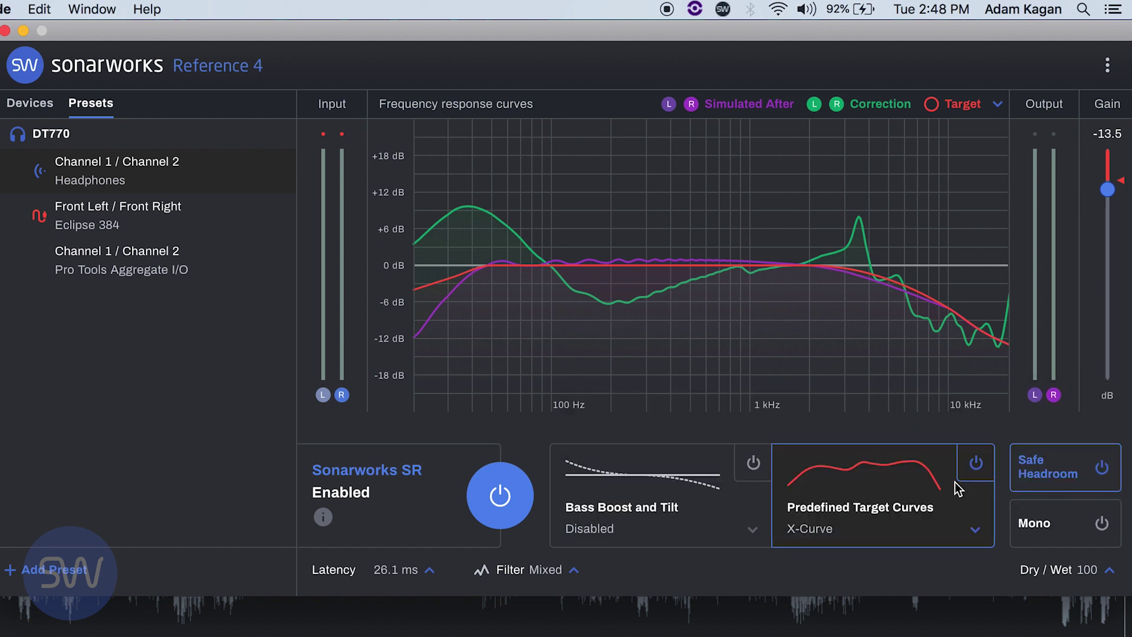
Toggle the saved 0 dB boost, +4 dB tilt target curve, then refocus the Reference 4 window
left_click(974, 469)
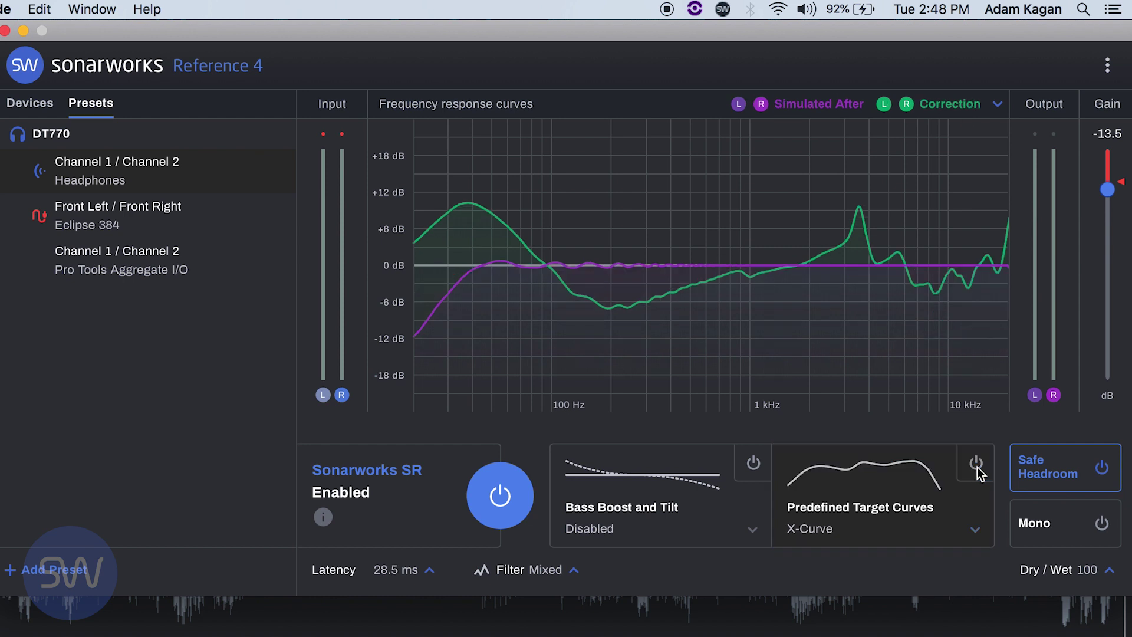
left_click(976, 468)
left_click(976, 469)
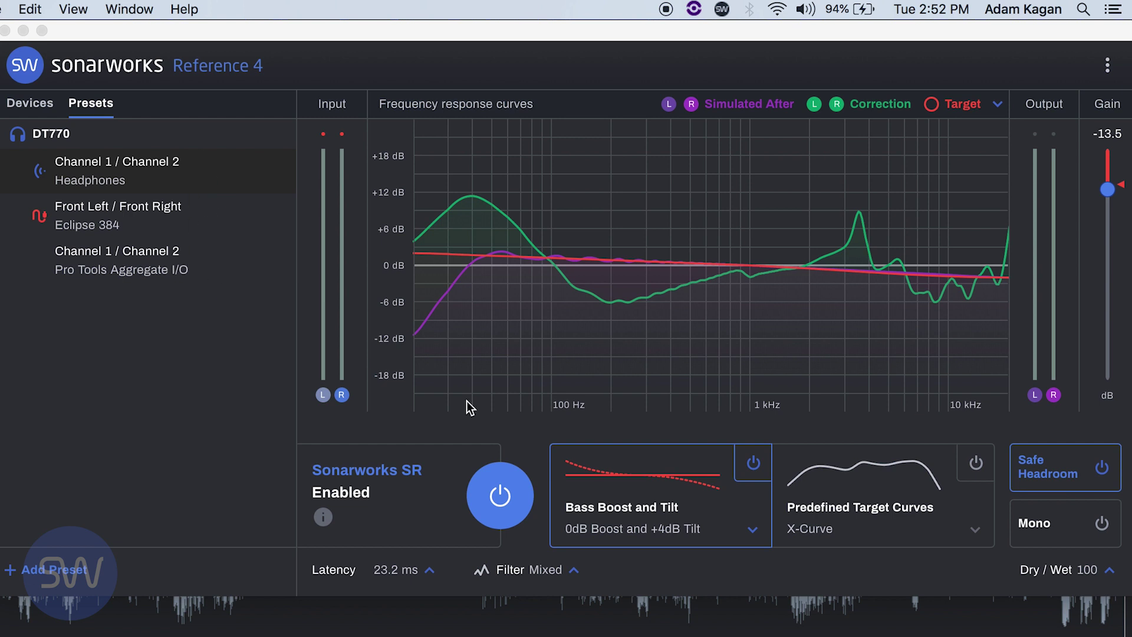
left_click(219, 258)
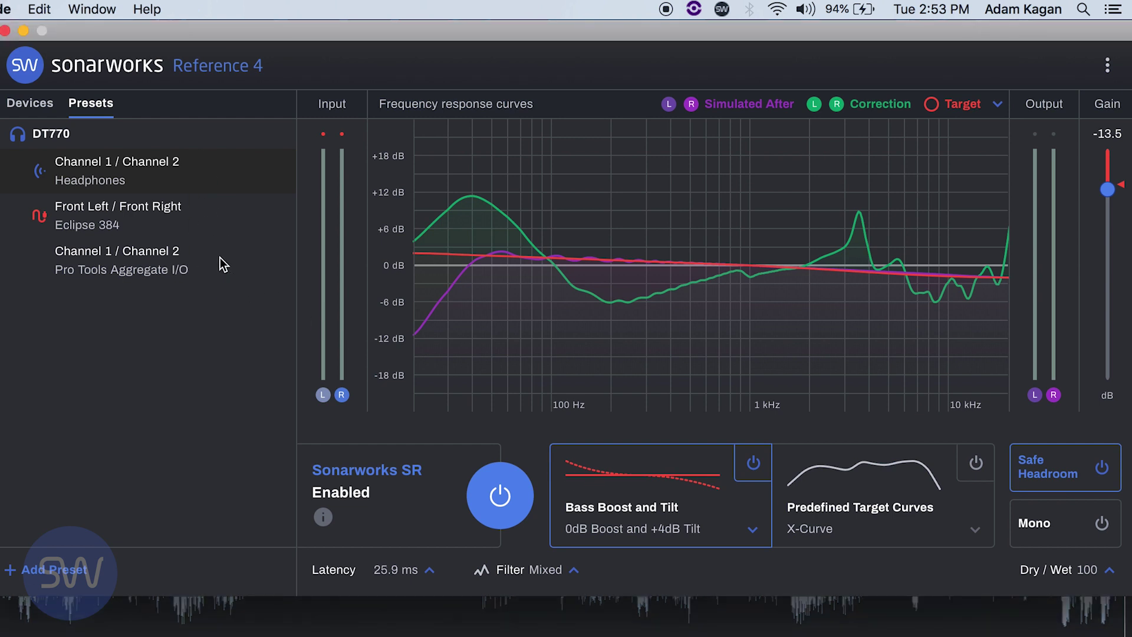
Switch to the Channel 1 / Channel 2 – Pro Tools Aggregate I/O preset with +4 dB tilt on
left_click(222, 264)
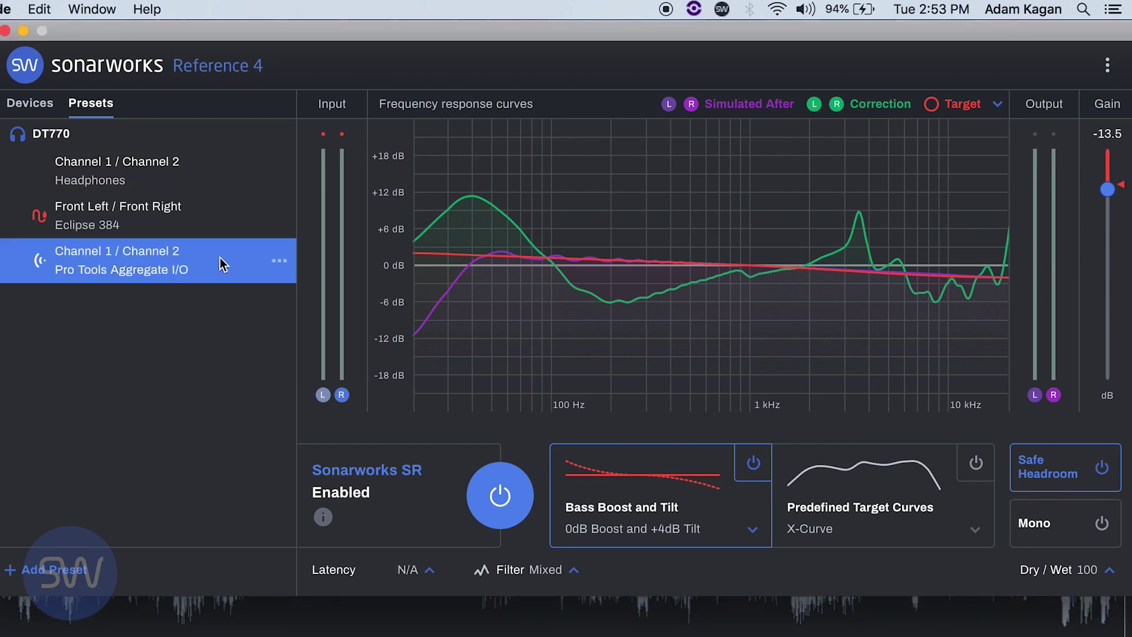
left_click(755, 469)
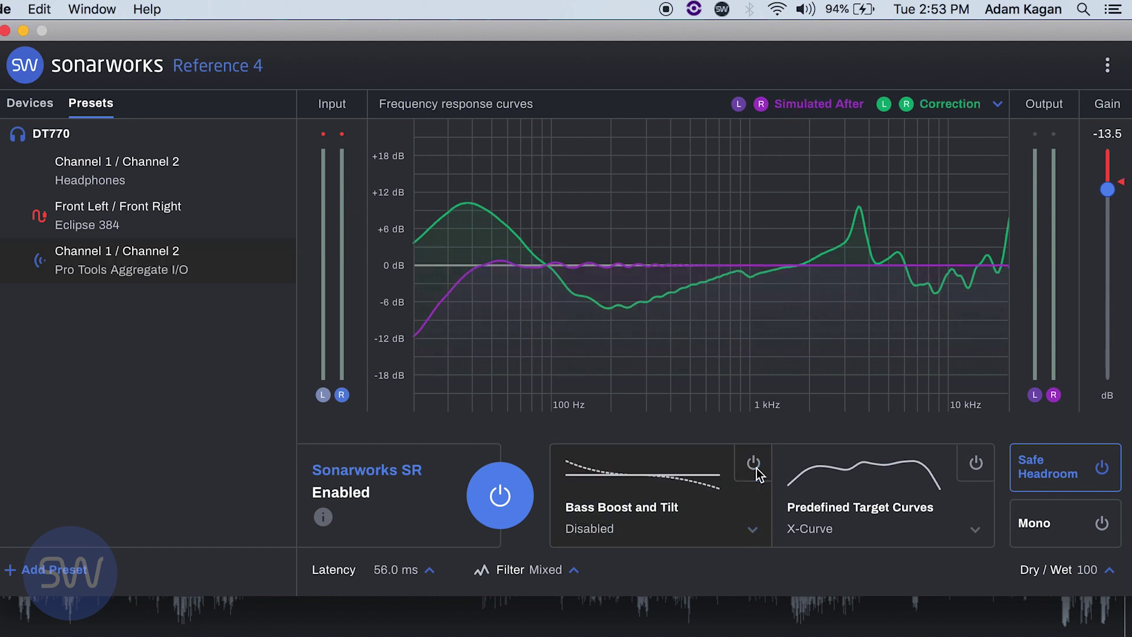
left_click(755, 468)
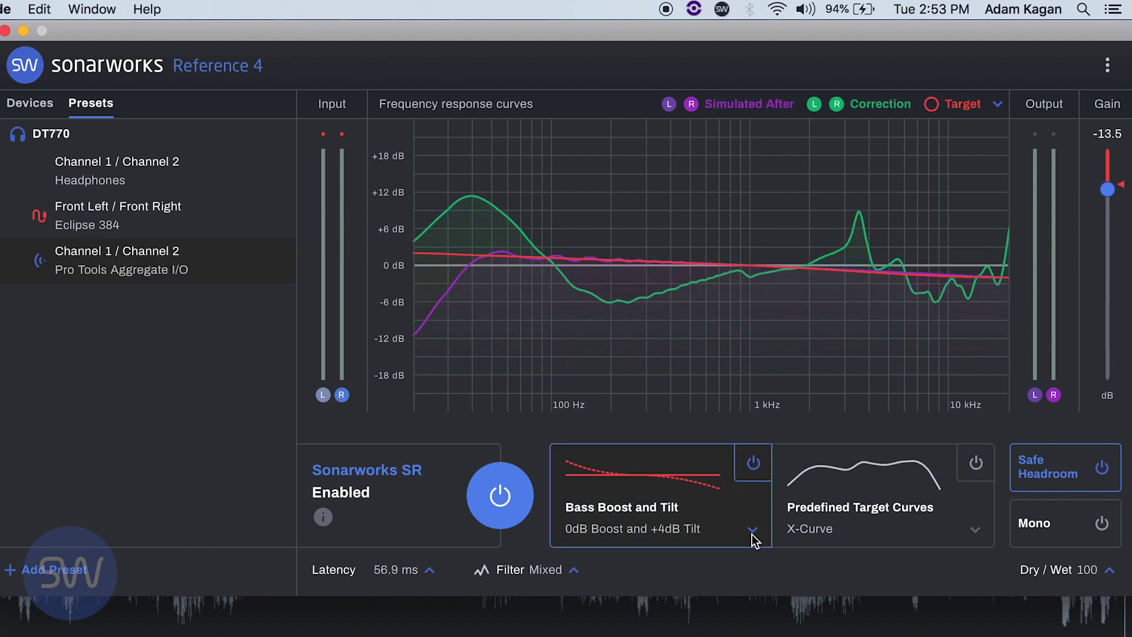